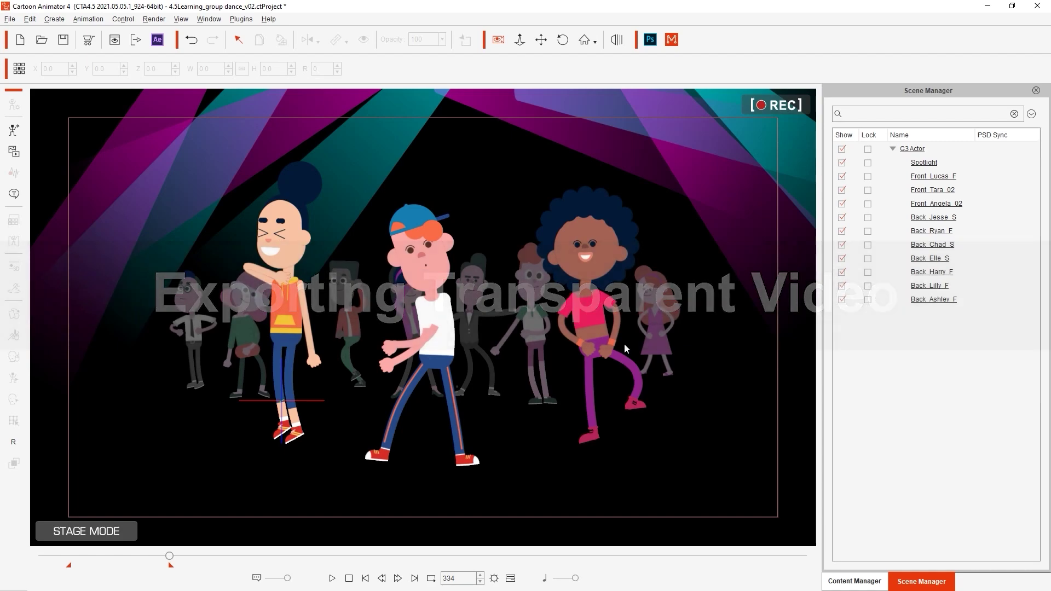
- Preview the dance animation and check the Spotlight and dancer objects on stage
left_click(333, 578)
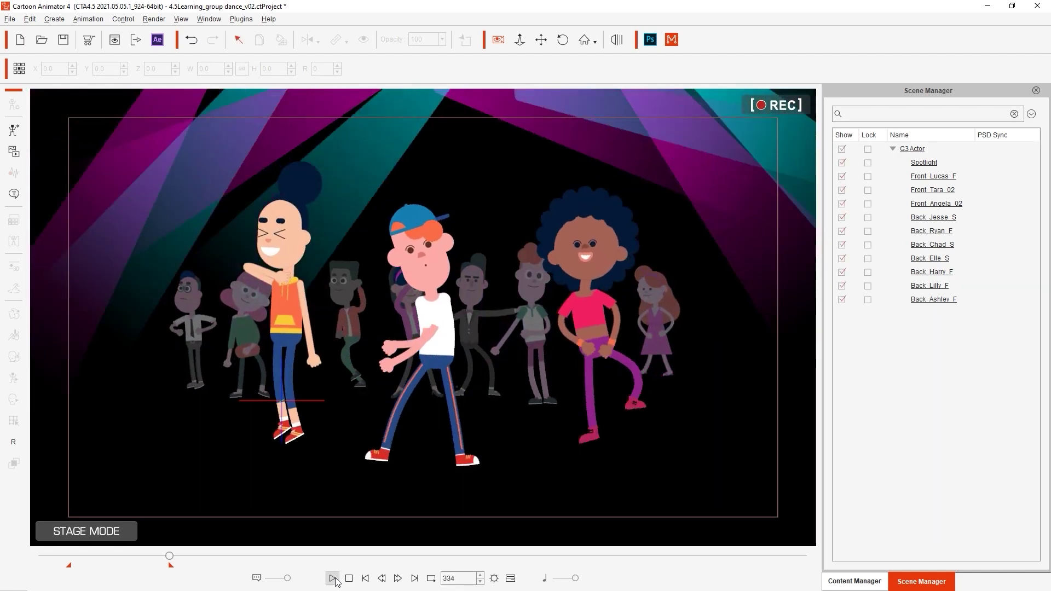
left_click(925, 163)
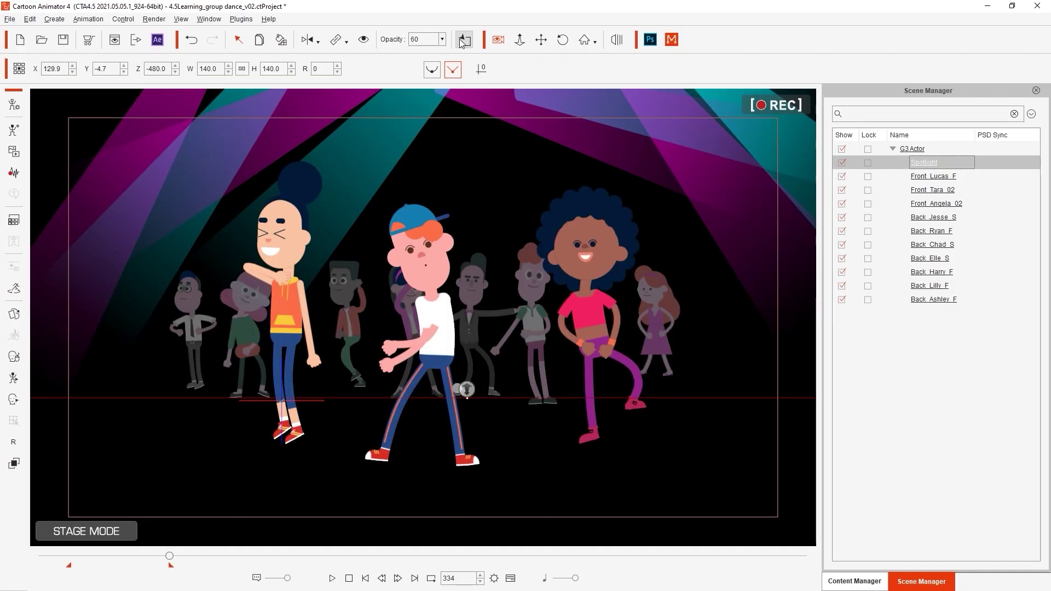
left_click(489, 119)
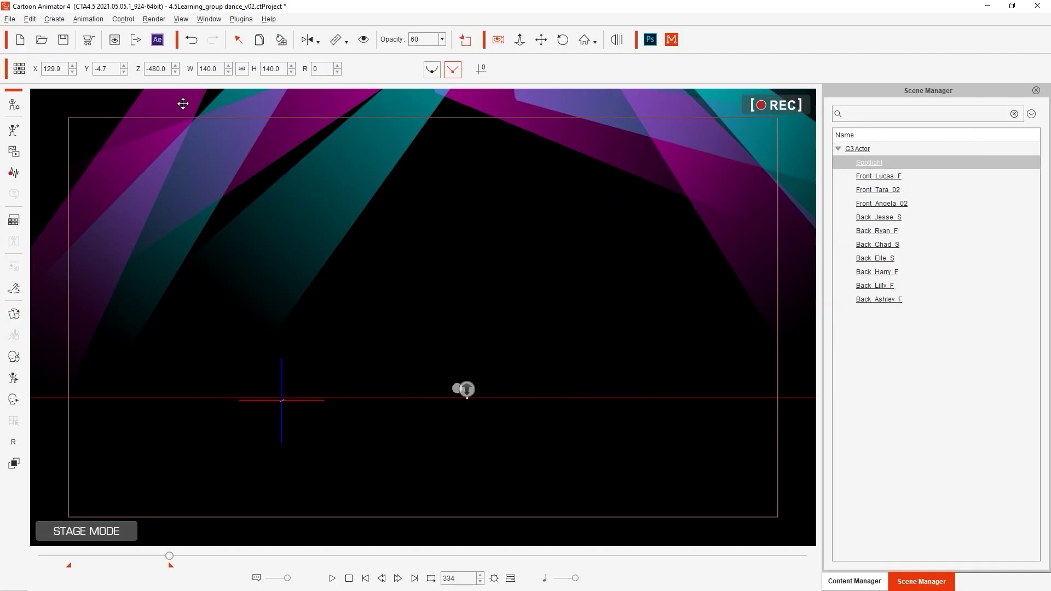
left_click(876, 177)
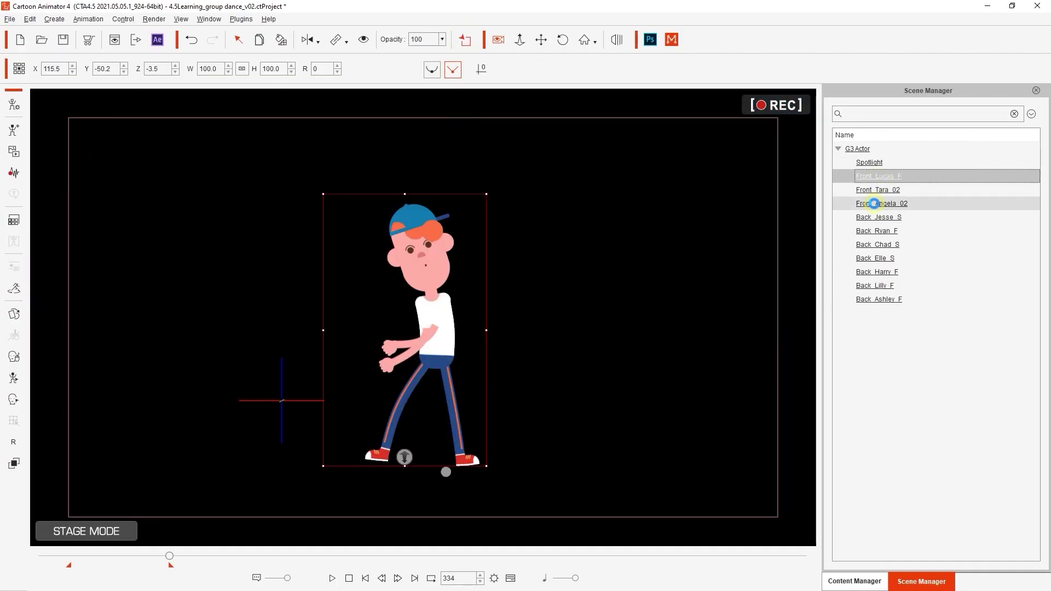
left_click(875, 204, "shift")
left_click(875, 217)
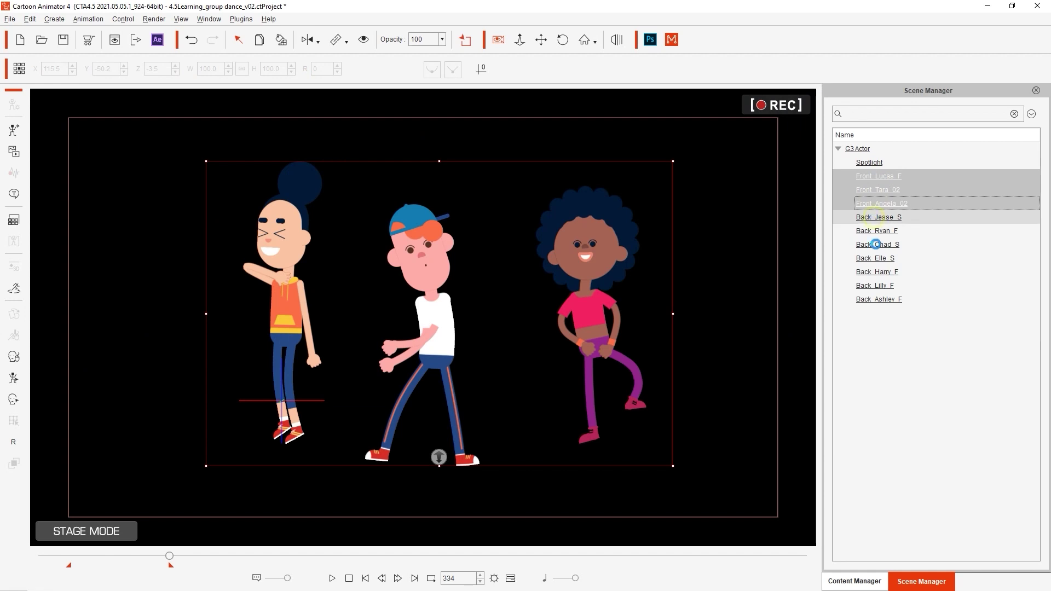
left_click(875, 300, "shift")
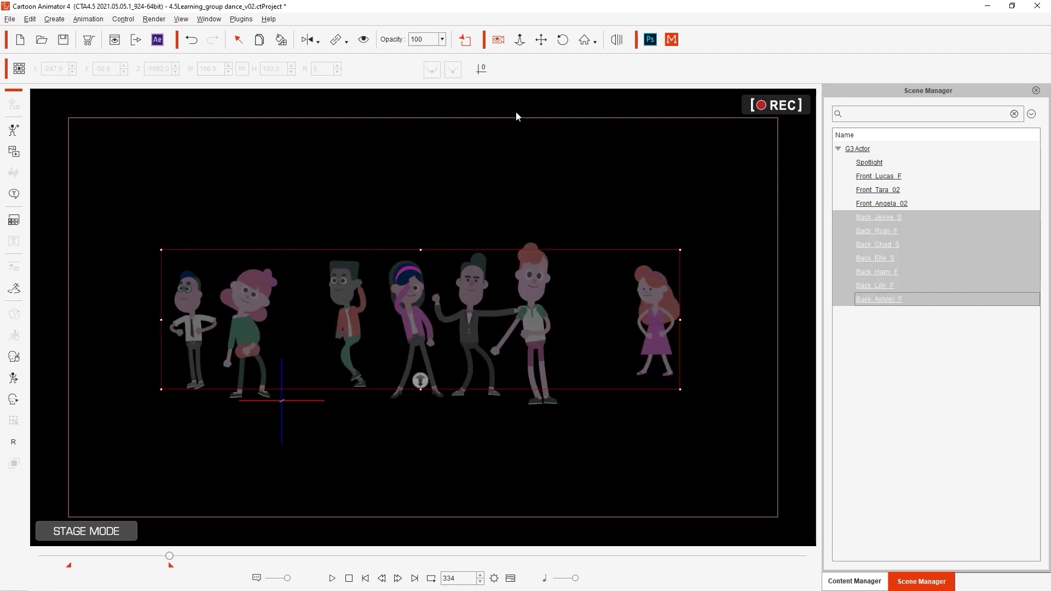
left_click(465, 39)
left_click(487, 134)
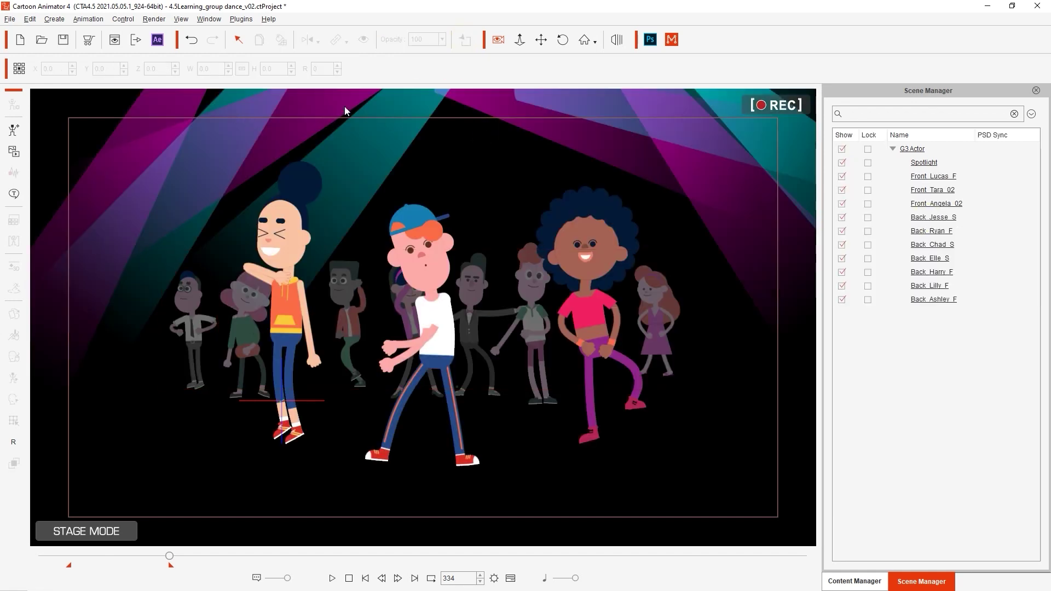
- Set the video render to MOV format with transparent video, exporting objects into separate files
left_click(136, 40)
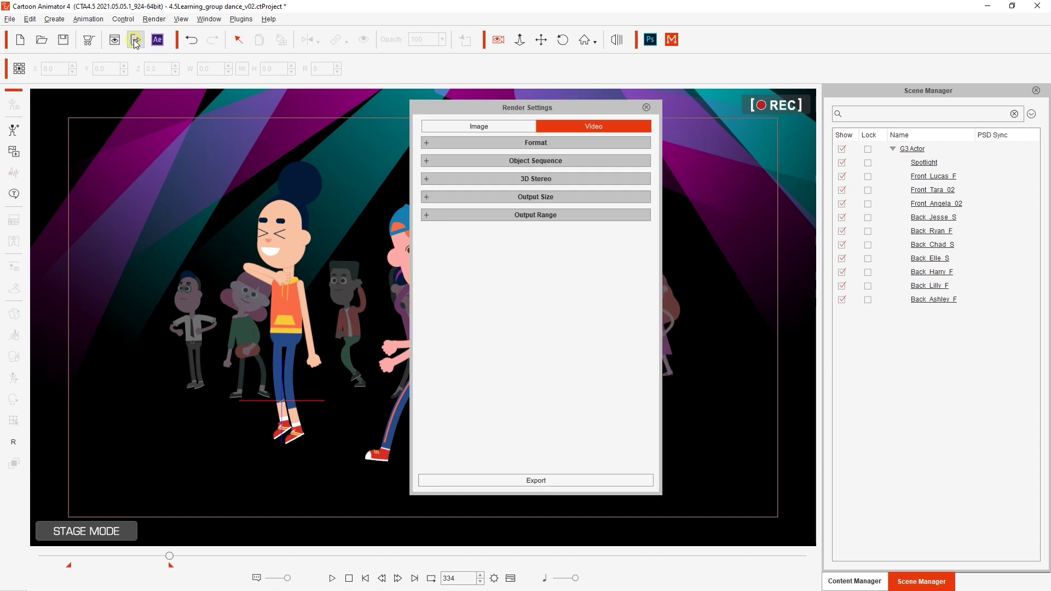
left_click(591, 143)
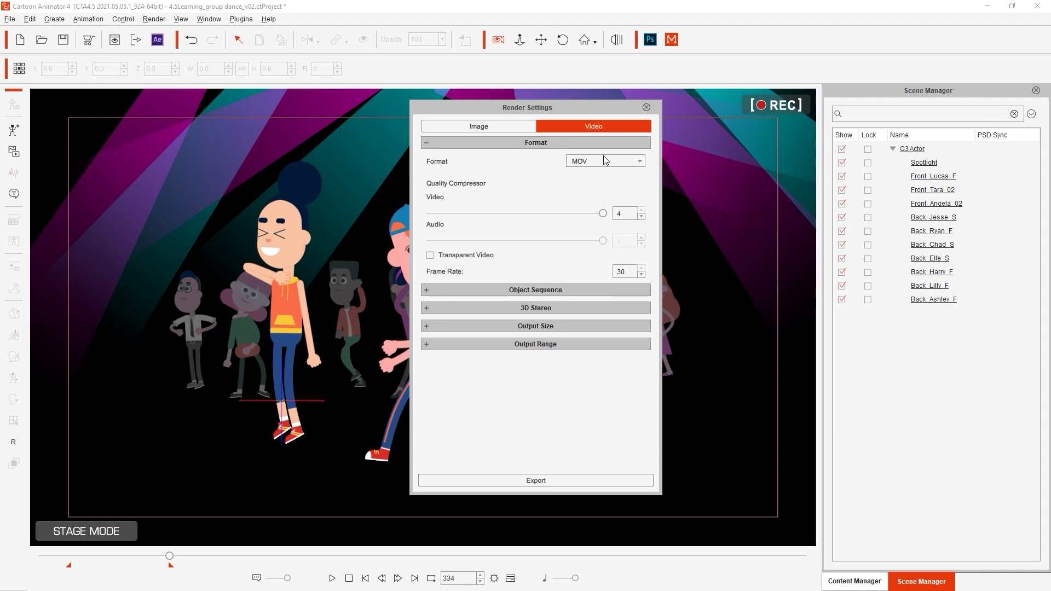
left_click(605, 160)
left_click(587, 213)
left_click(432, 259)
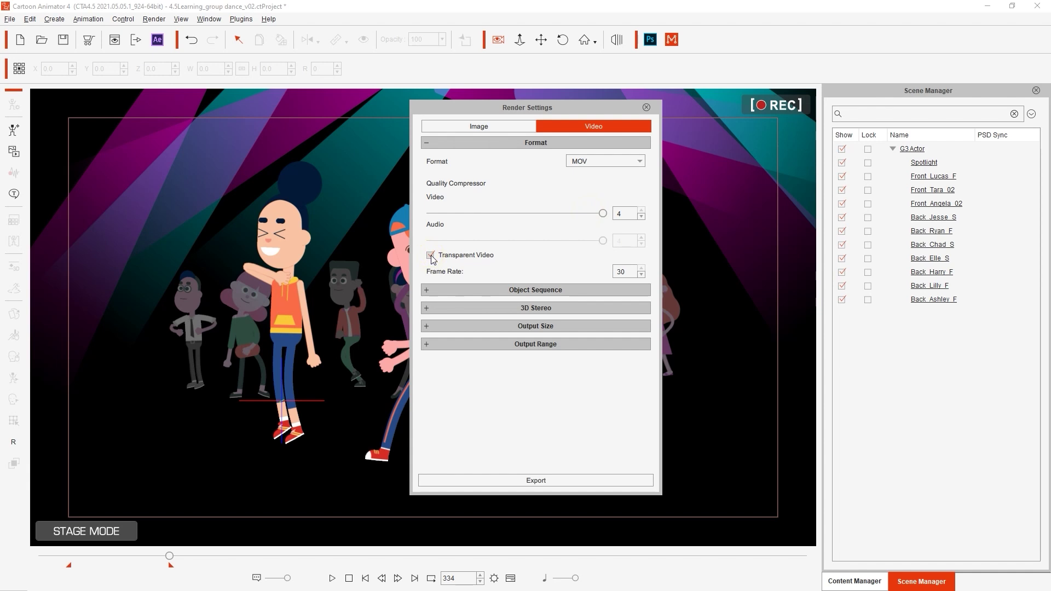
left_click(571, 291)
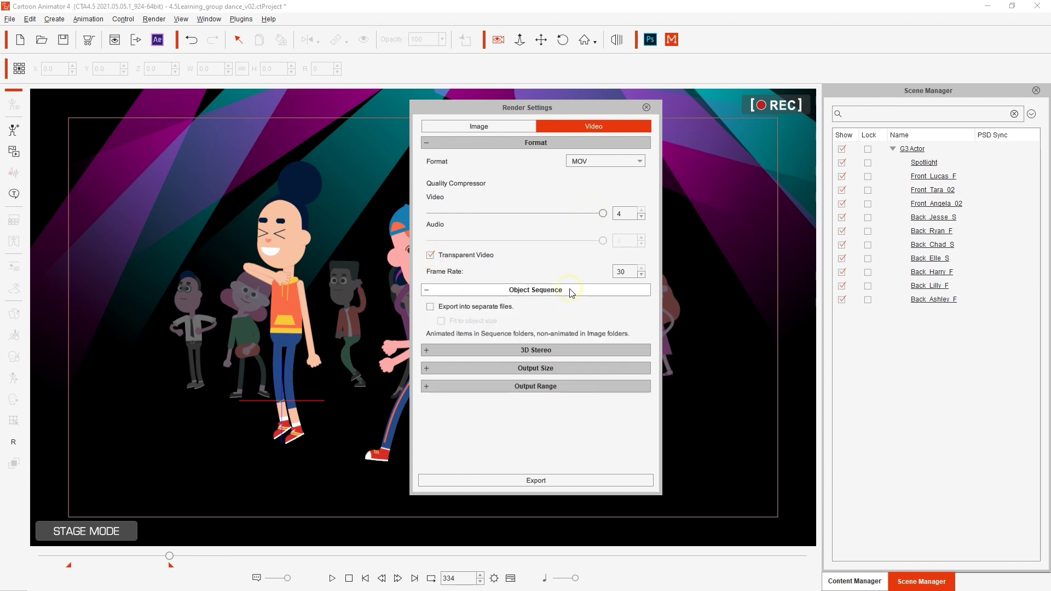
left_click(430, 307)
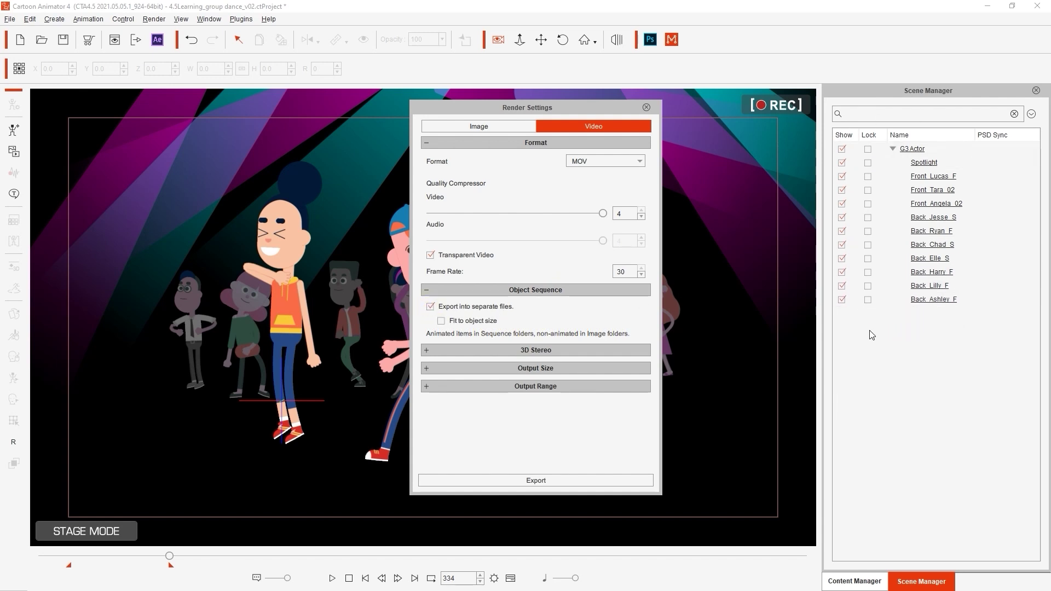
- Keep HD 1080p output size and set the output range to frames 78–334
left_click(633, 368)
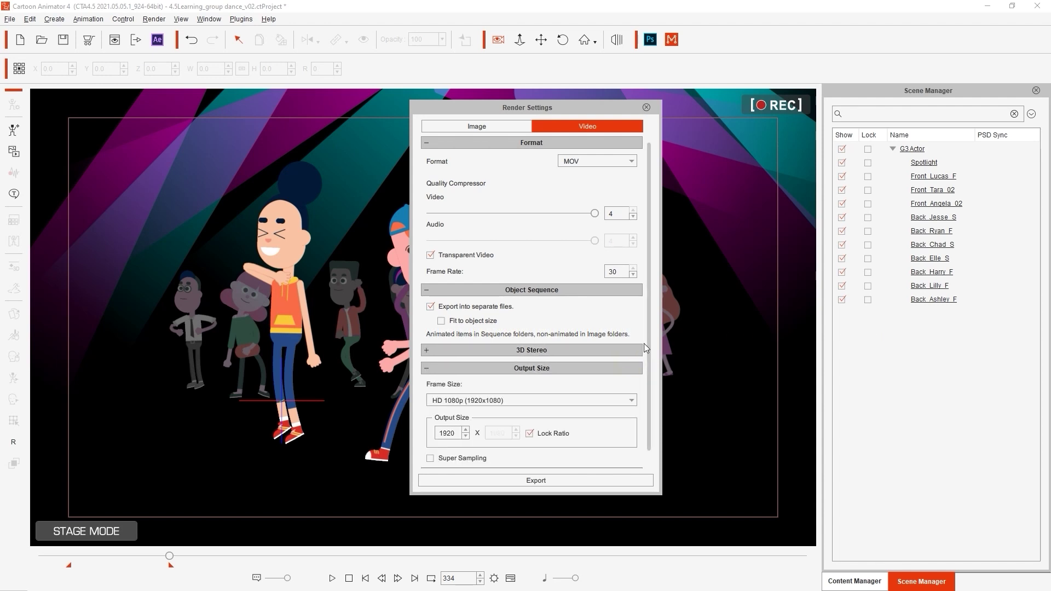
scroll(649, 362, "down", 2)
left_click(590, 389)
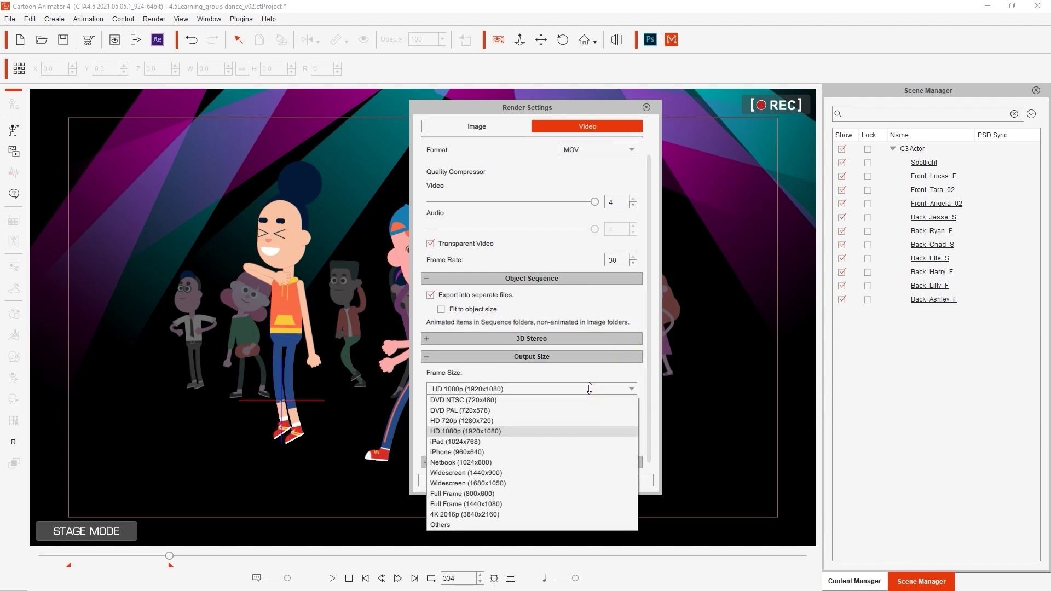
left_click(473, 436)
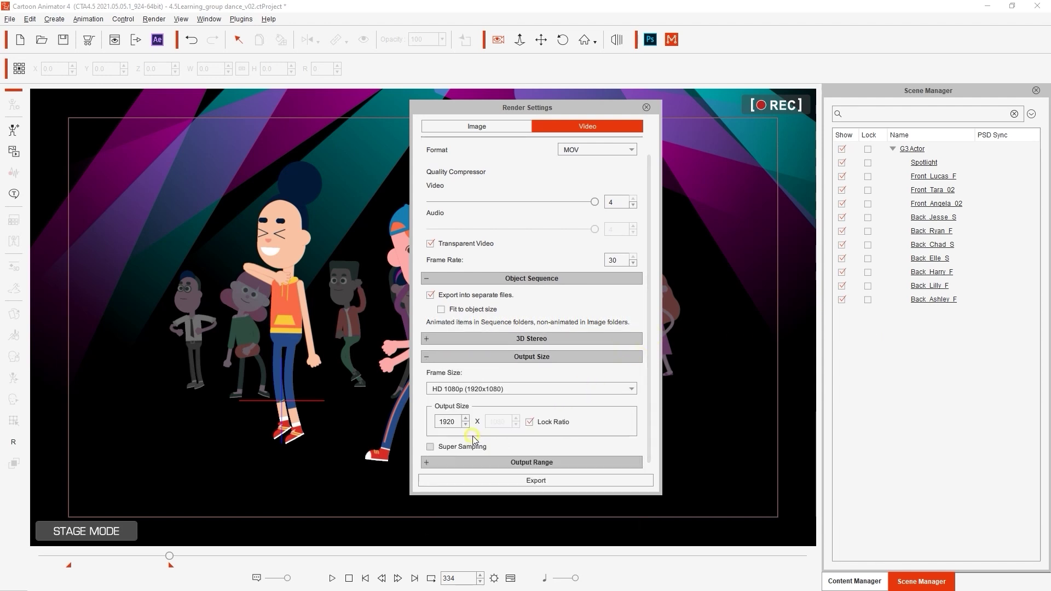
left_click(627, 463)
scroll(648, 441, "down", 2)
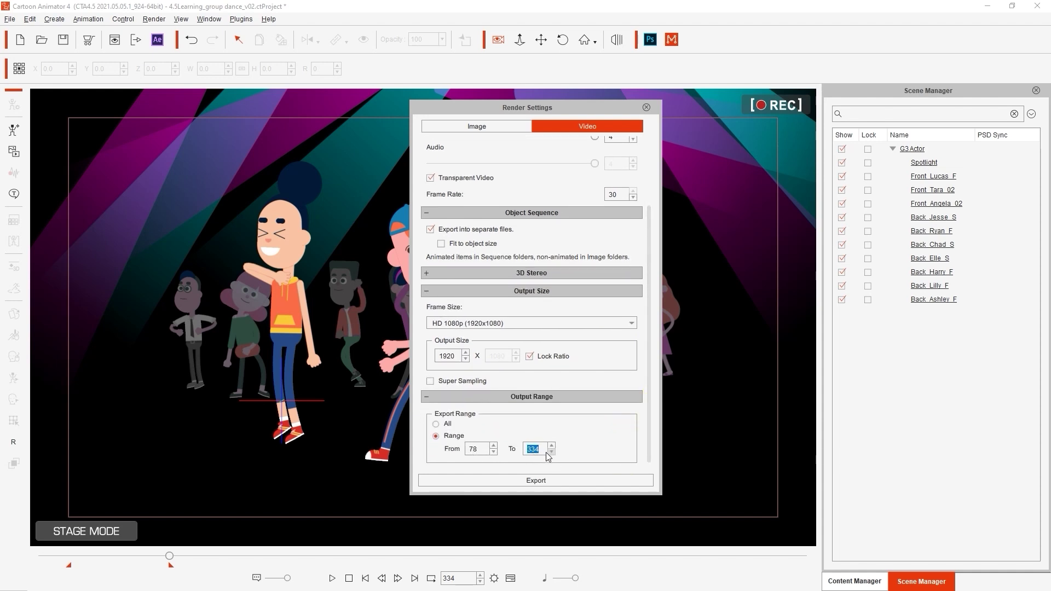
- Go to the CTA_Sourse export folder, create a folder named Dancer, and export into it
left_click(550, 480)
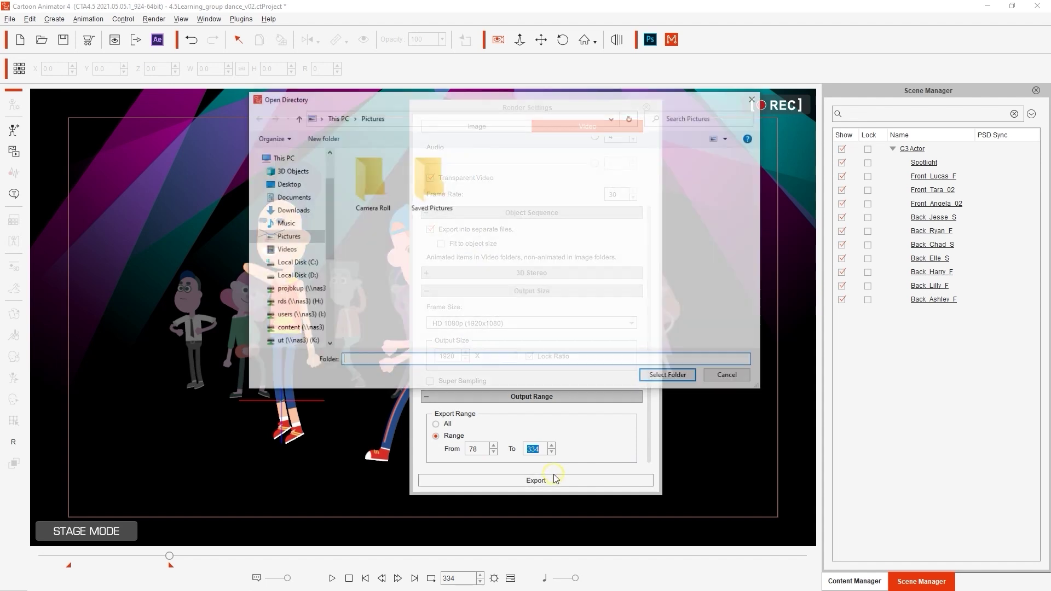
left_click(496, 118)
key("ctrl+v")
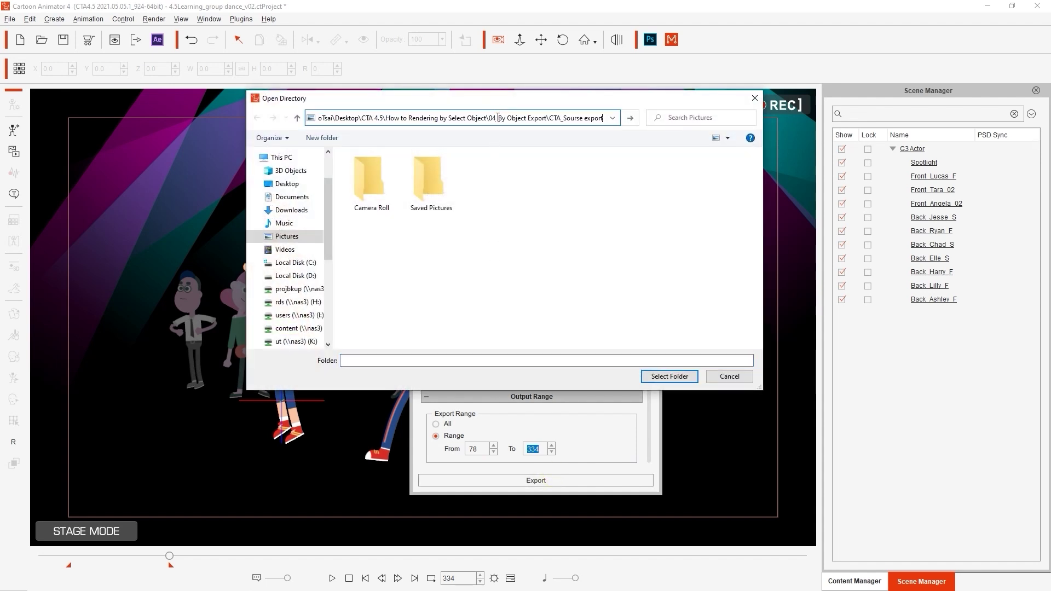
key("Return")
right_click(477, 208)
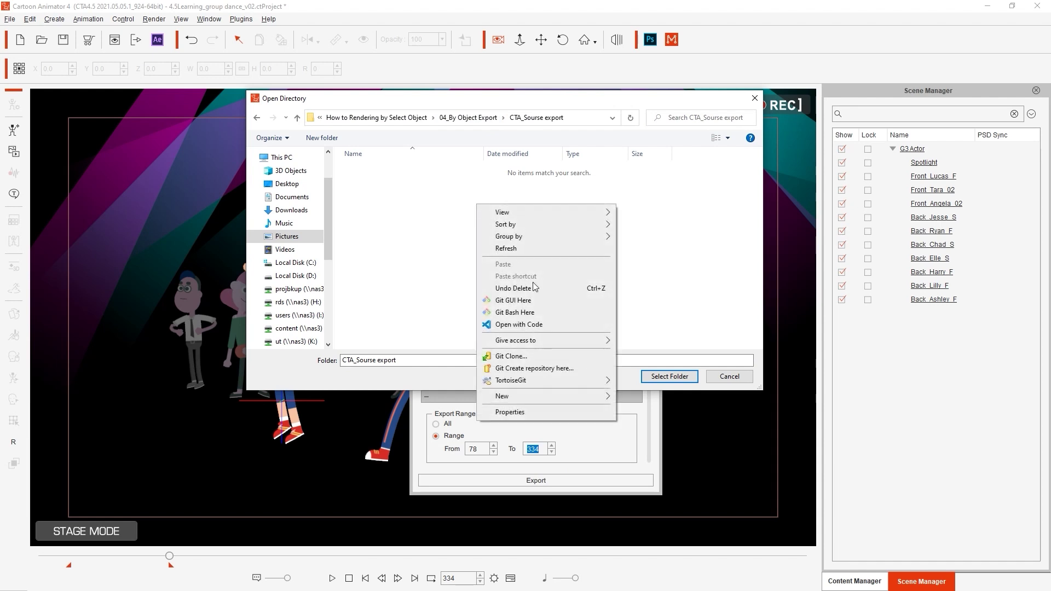
mouse_move(564, 397)
left_click(639, 398)
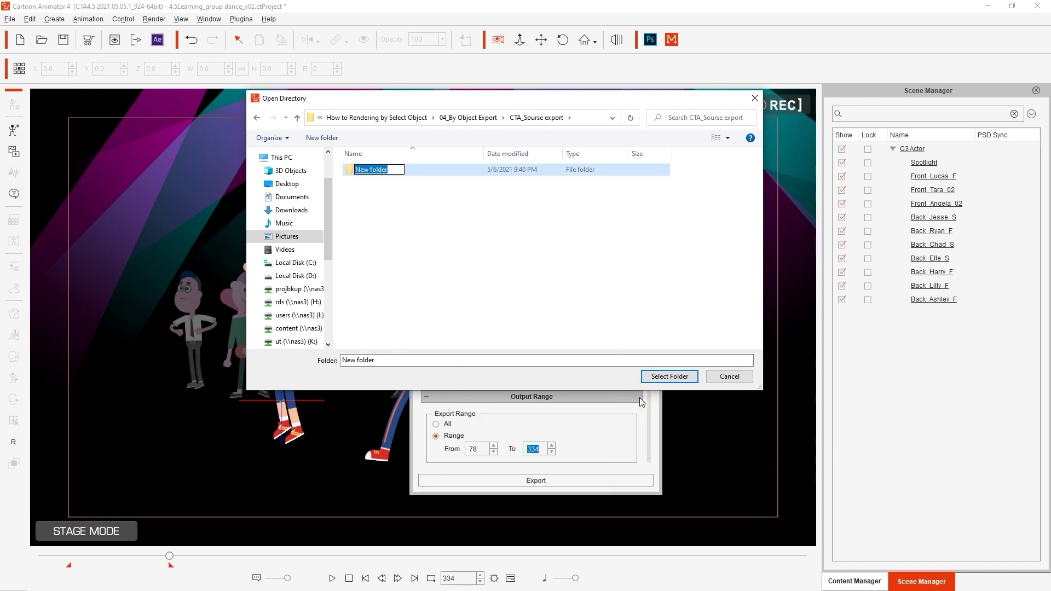
type("Dancer")
key("Return")
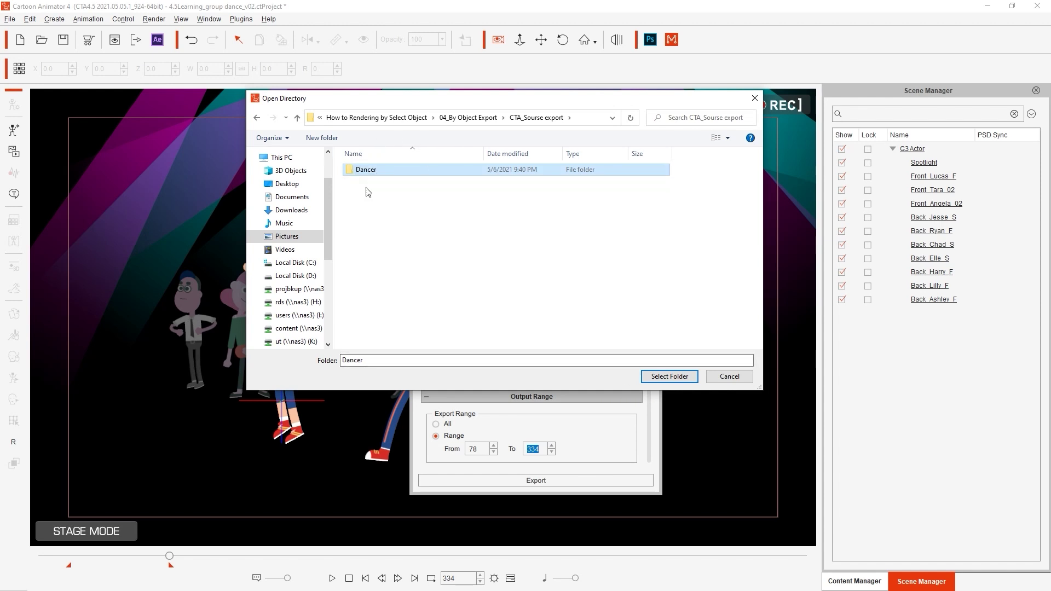
left_click(668, 376)
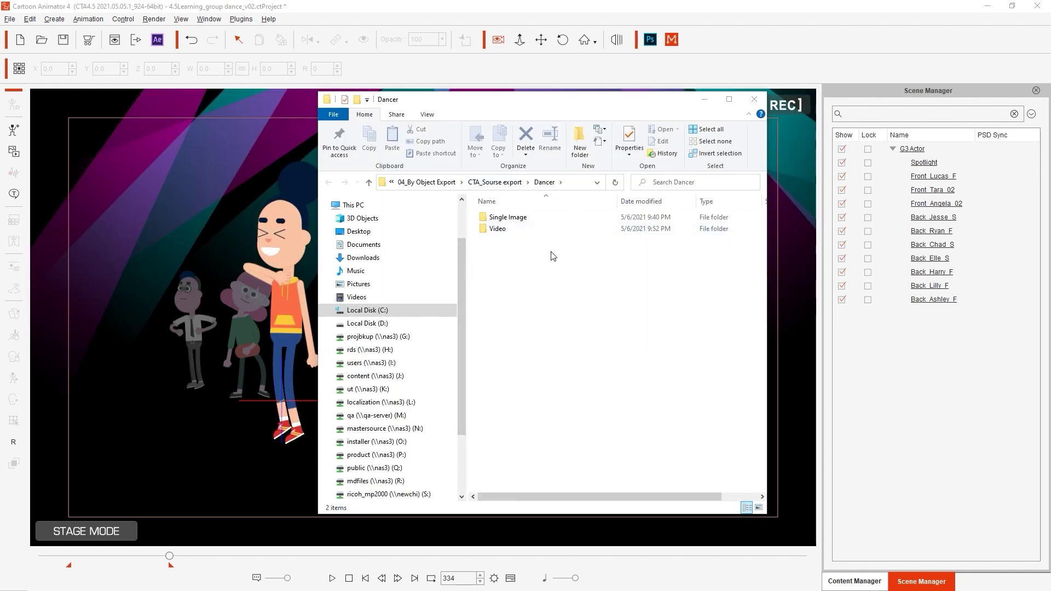
- Check the Single Image folder, then open the Video folder holding the rendered .mov clips
double_click(517, 218)
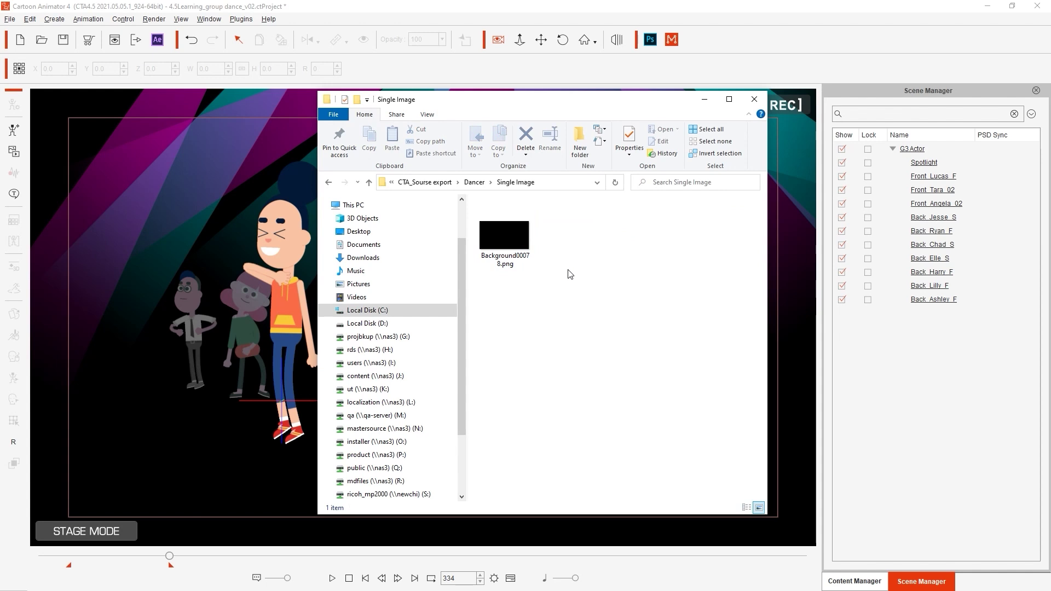
left_click(327, 184)
double_click(515, 232)
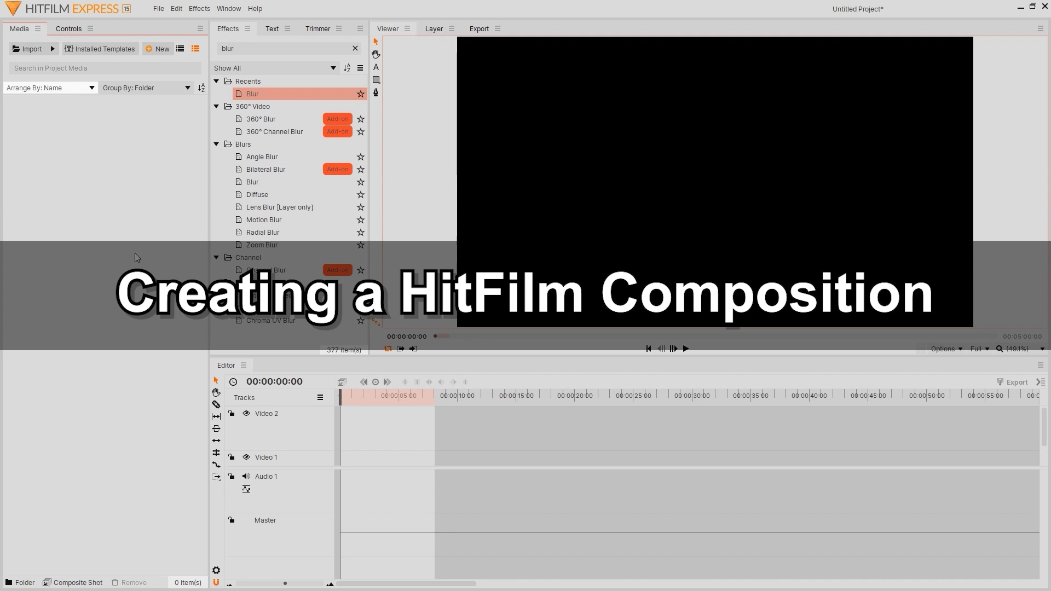
- Import all 11 rendered .mov clips and move them into a new videos folder
key("ctrl+i")
left_click_drag(489, 197, 101, 62)
left_click(430, 353)
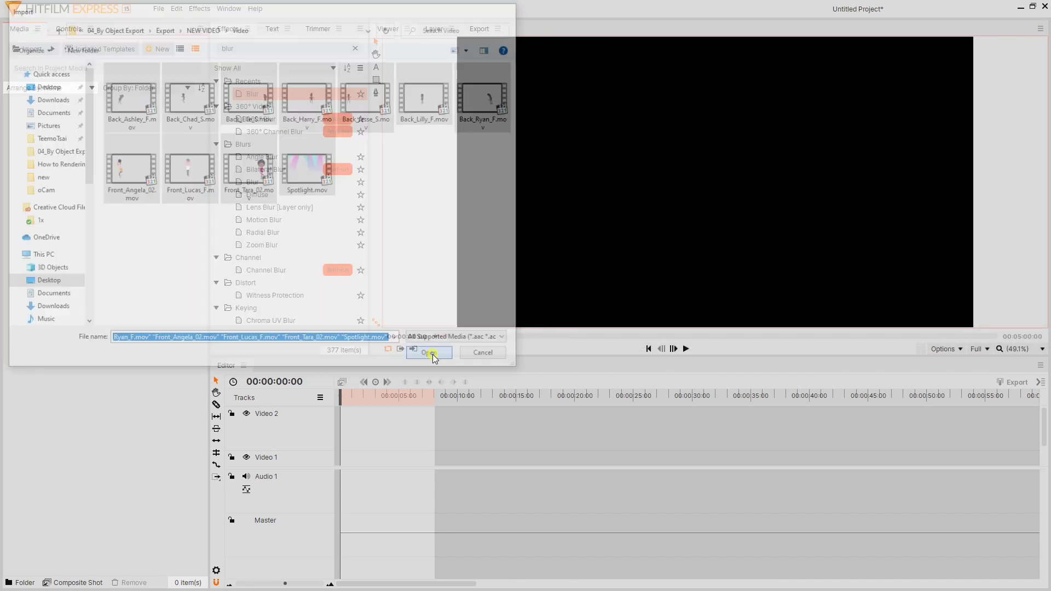
left_click(23, 583)
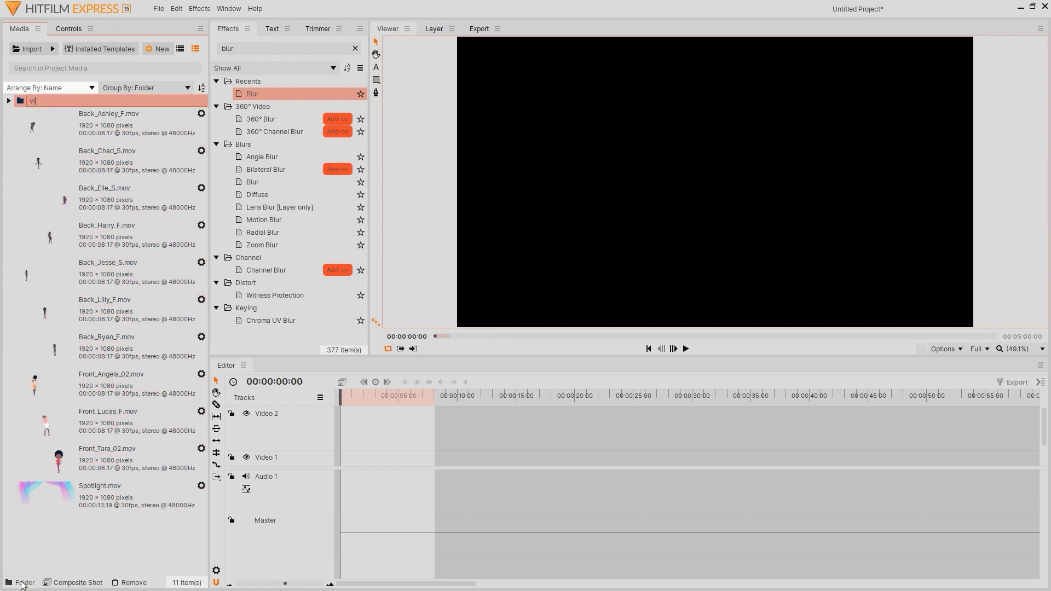
key("Return")
left_click(125, 123)
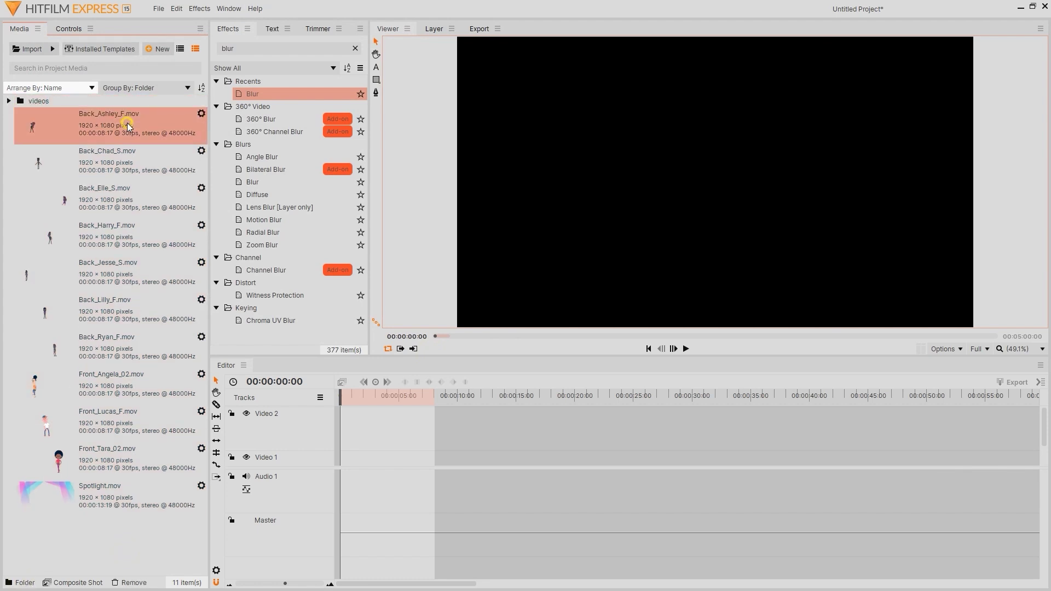
left_click(123, 486, "shift")
left_click_drag(129, 118, 131, 102)
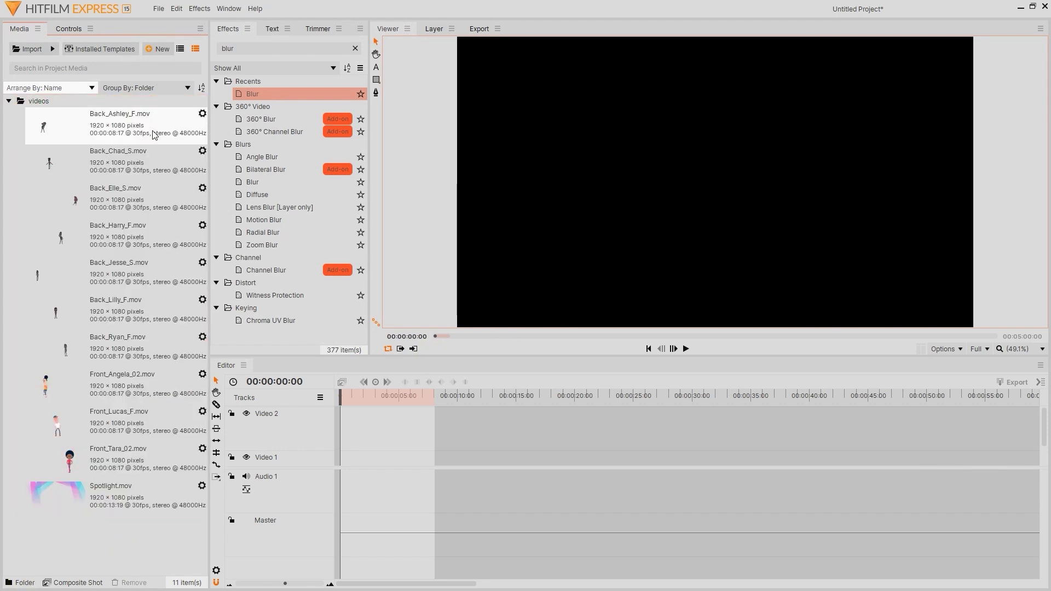
left_click(9, 101)
- Create a new composite shot, Composite Shot 1, with its default settings
right_click(93, 191)
left_click(241, 195)
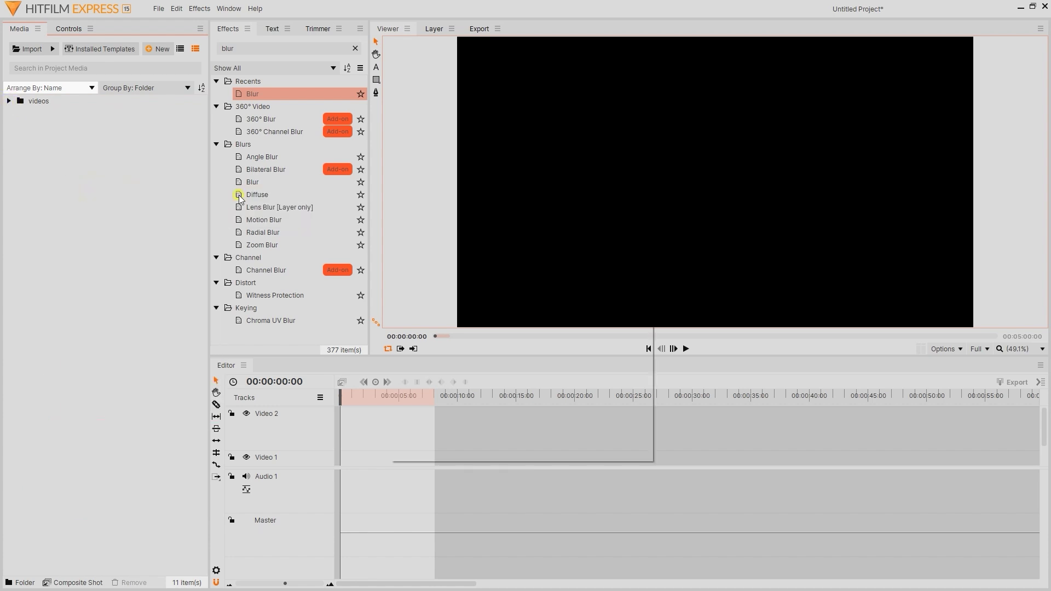
left_click(639, 454)
- Add clips Back_Ashley_F through Spotlight.mov to the composite at zero, trimming Spotlight to 08:17
left_click(9, 100)
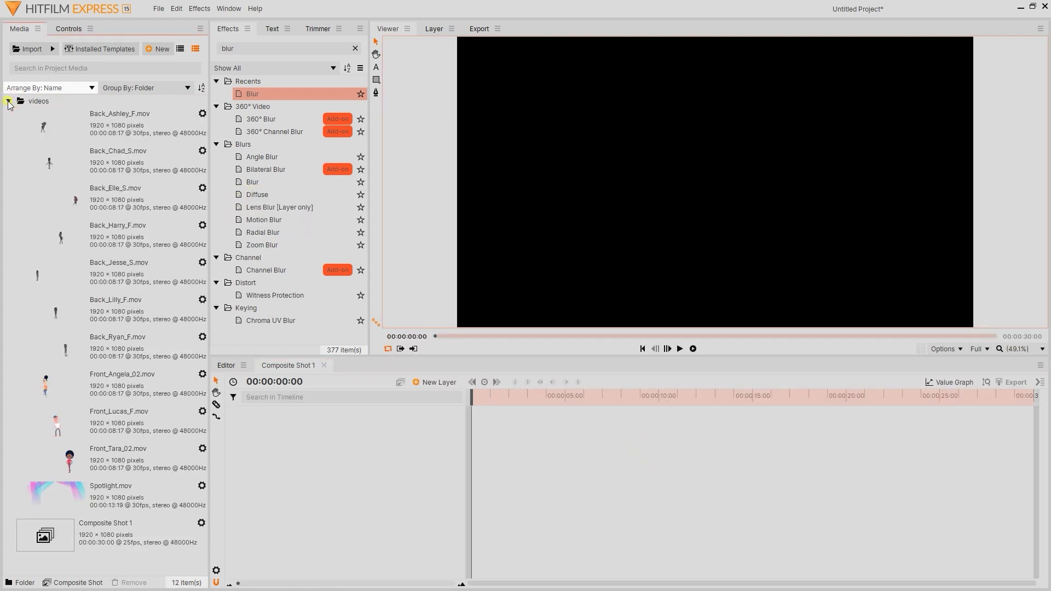
left_click(69, 120)
left_click(126, 493, "shift")
left_click_drag(109, 122, 484, 422)
left_click(691, 542)
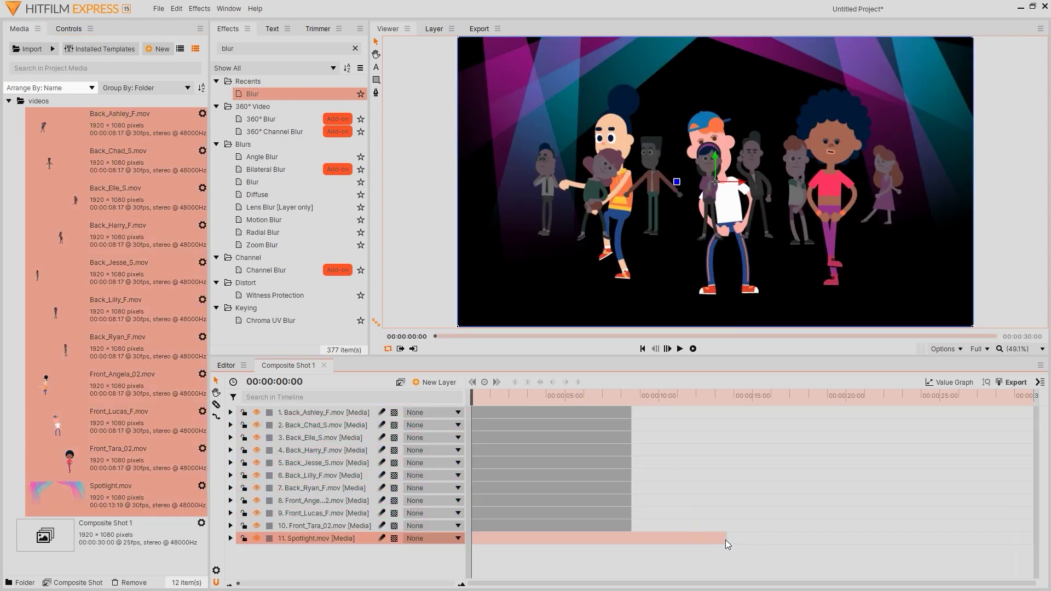
left_click_drag(726, 542, 631, 542)
left_click_drag(582, 396, 471, 396)
left_click(8, 101)
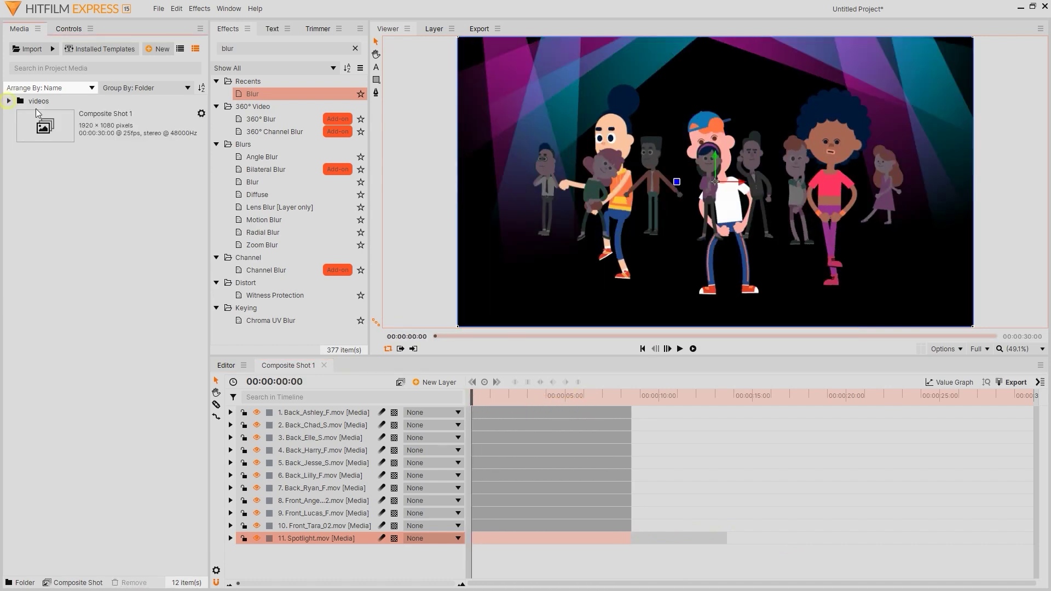
- Import 01_DJ.png and 02_NightClubsStage.png and add both to the timeline as layers
key("alt+Tab")
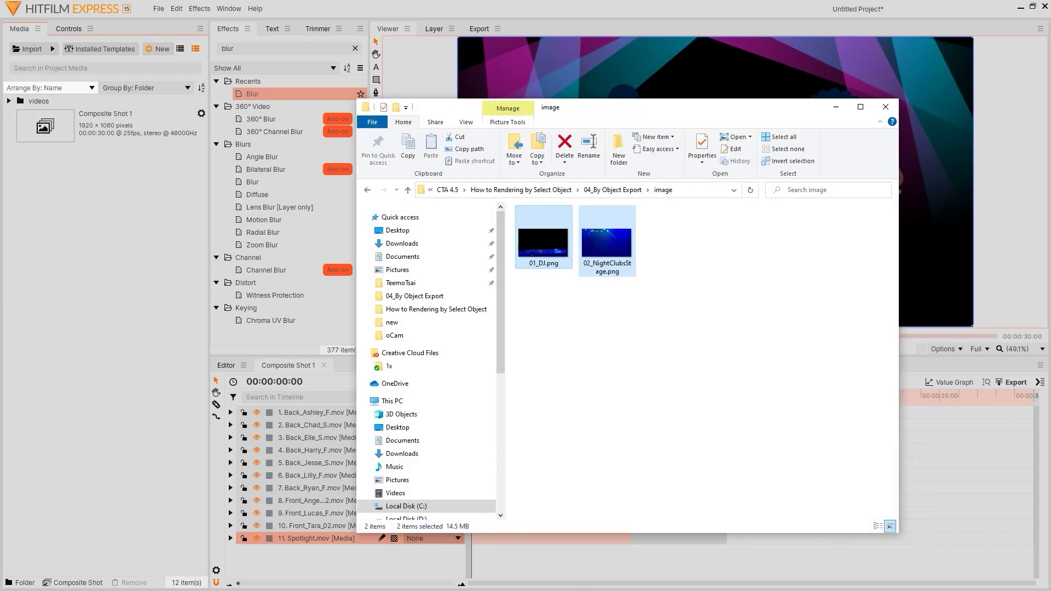
left_click_drag(595, 237, 78, 261)
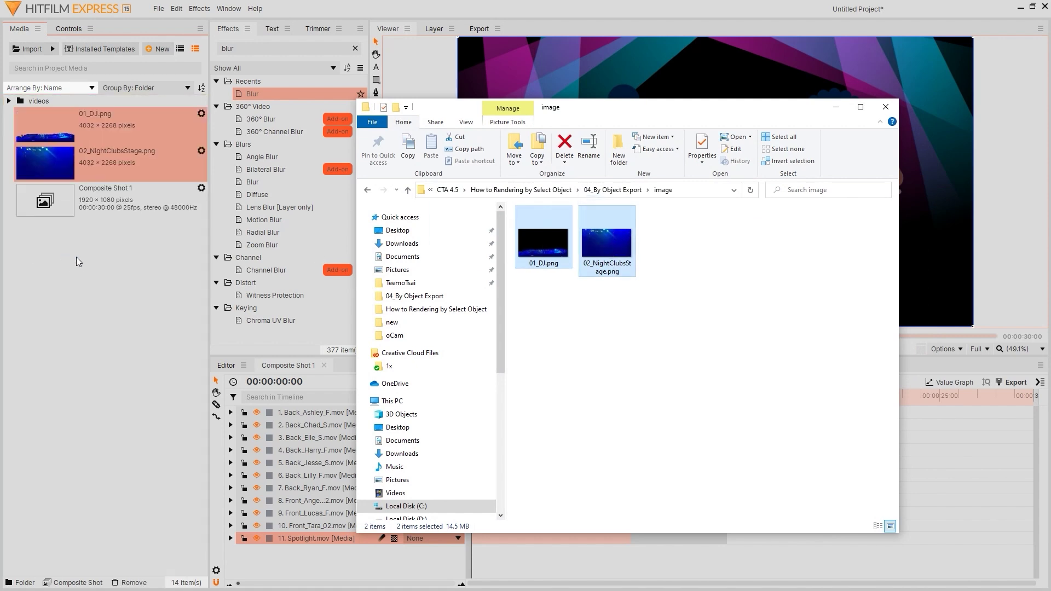
left_click(835, 107)
left_click_drag(41, 164, 517, 559)
- Trim both image layers to end at 00:00:08:11 and fit them to the frame
left_click_drag(1032, 559, 630, 561)
left_click(629, 393)
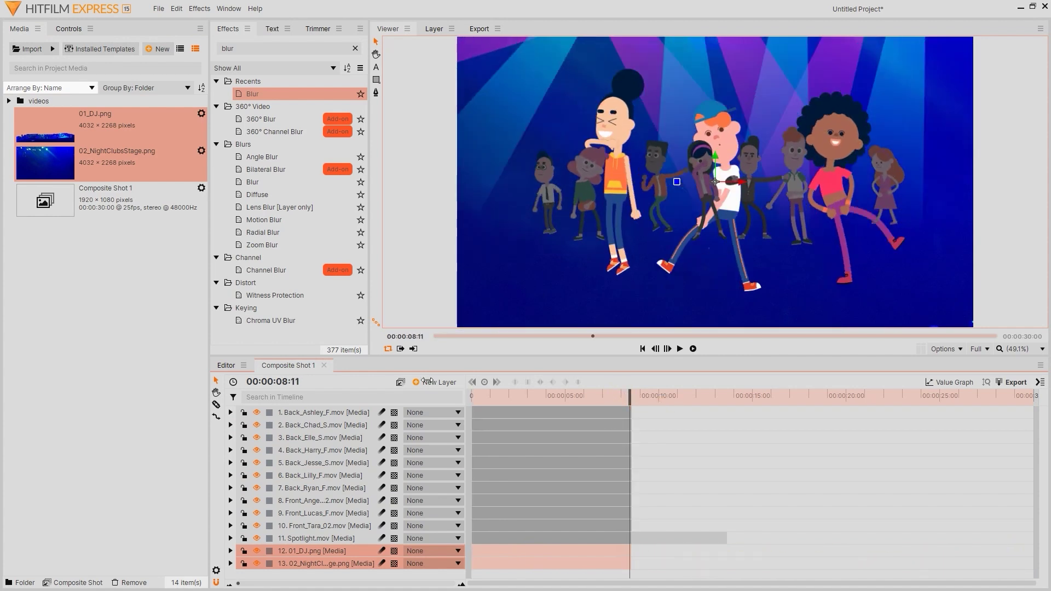
left_click(413, 348)
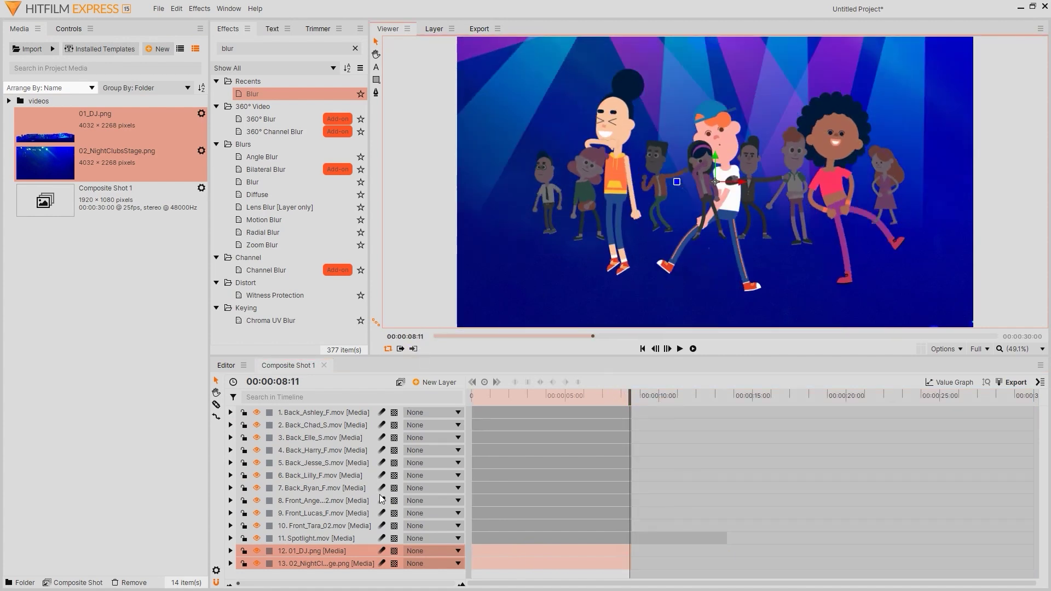
right_click(489, 563)
mouse_move(628, 358)
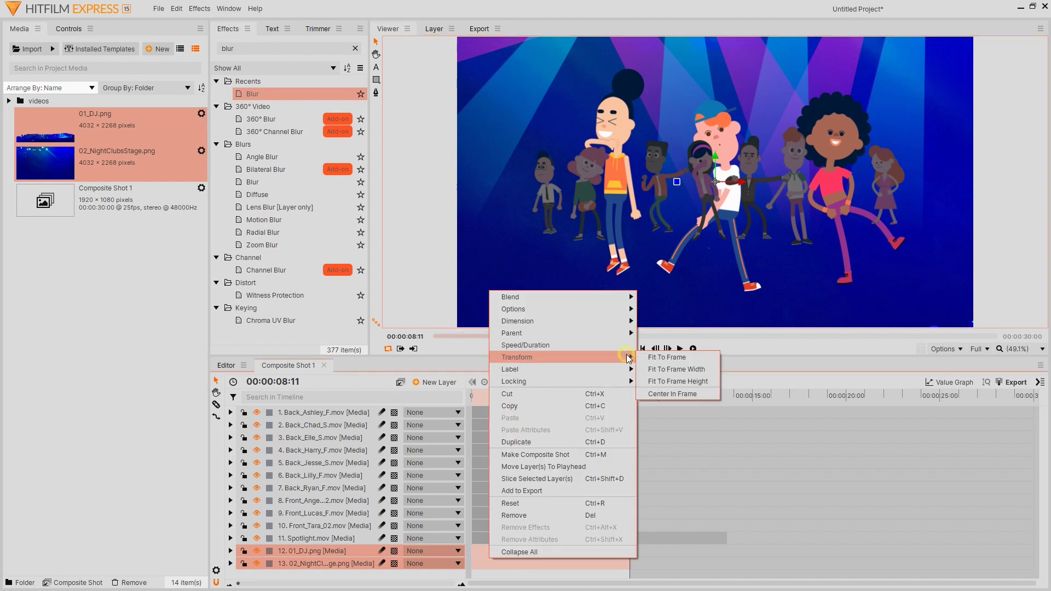
left_click(668, 357)
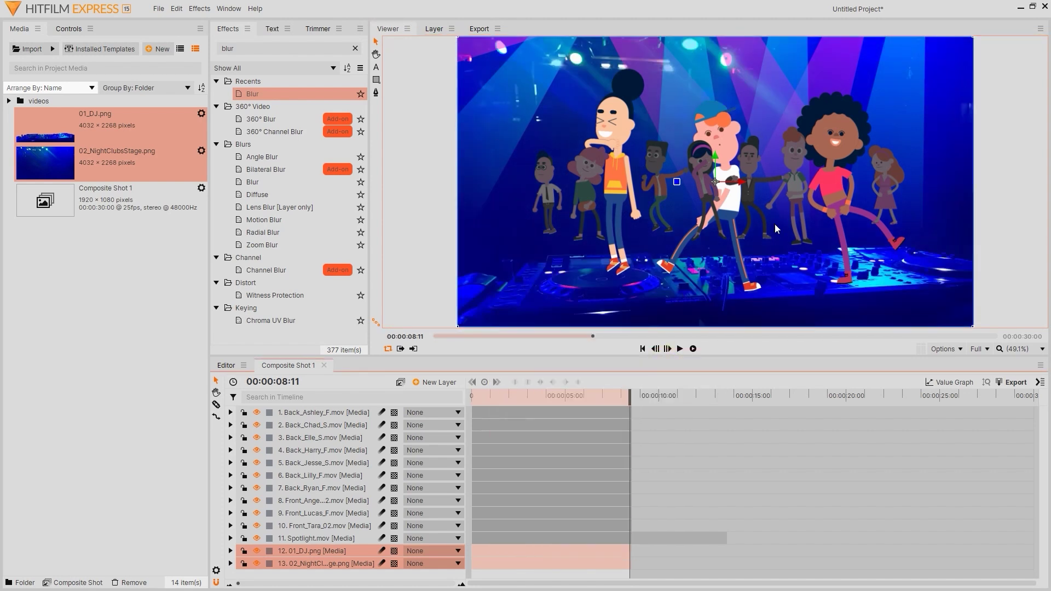
- Move the back dancer layers below the front dancers and put 01_DJ.png at the top
left_click(345, 417)
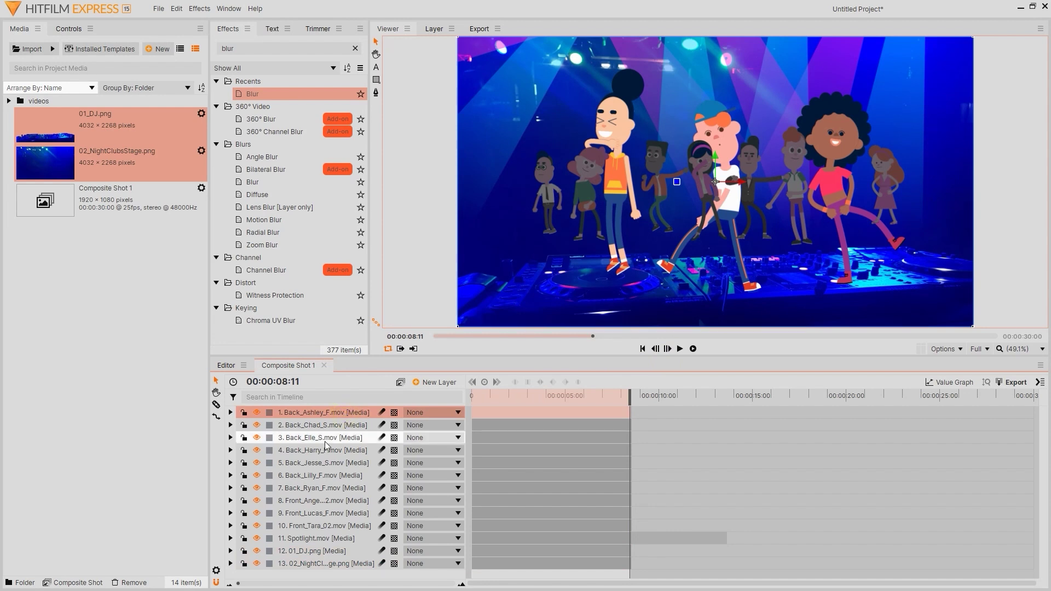
left_click(320, 488, "shift")
left_click_drag(320, 488, 320, 409)
left_click_drag(298, 552, 304, 409)
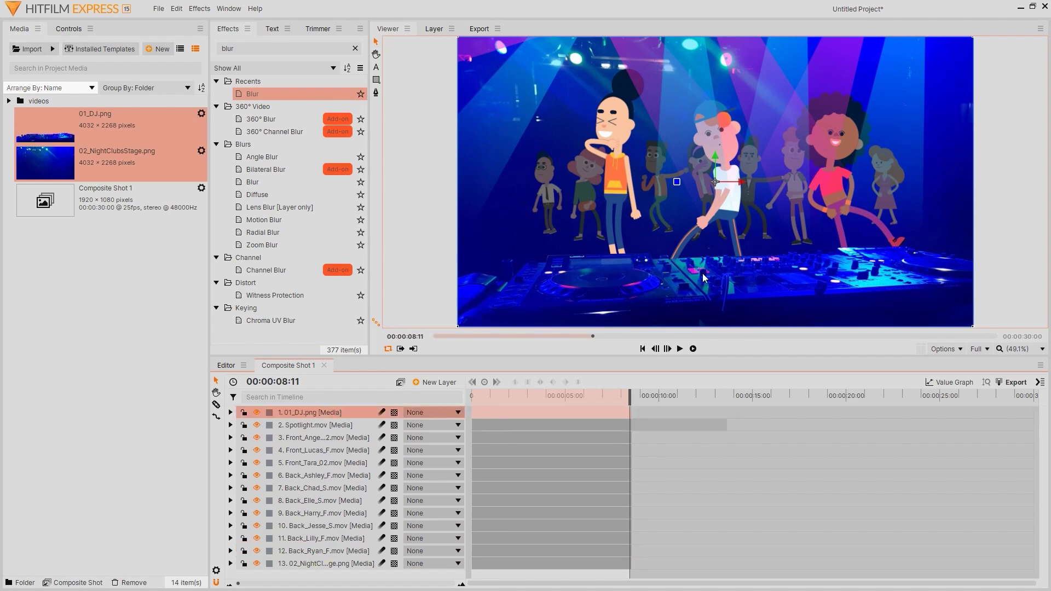
left_click_drag(593, 398, 490, 401)
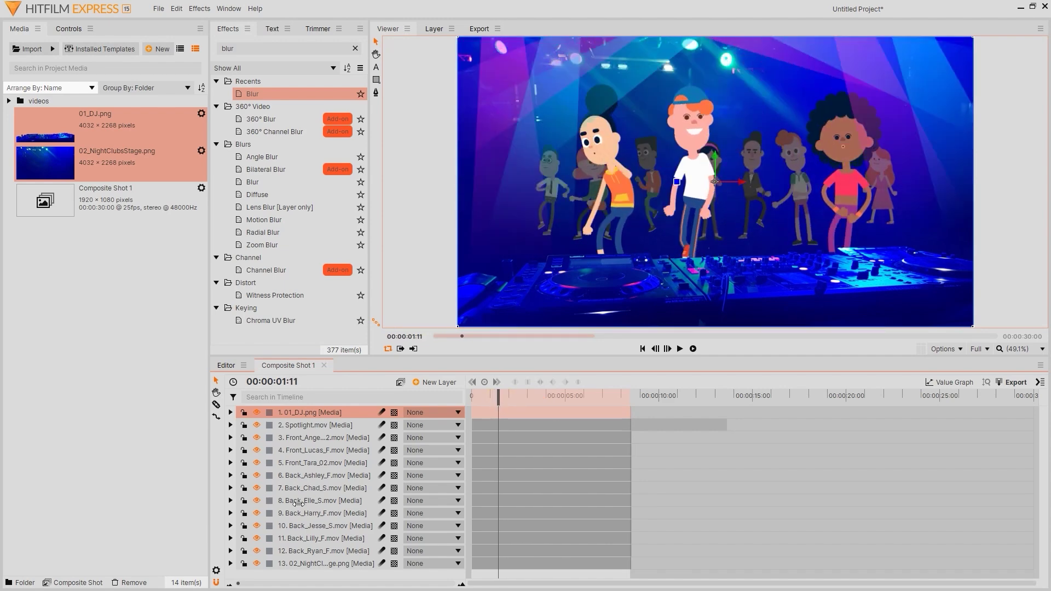
- Move the Back_Lilly_F dancer to the boy's right and raise her layer to position 7
left_click(290, 500)
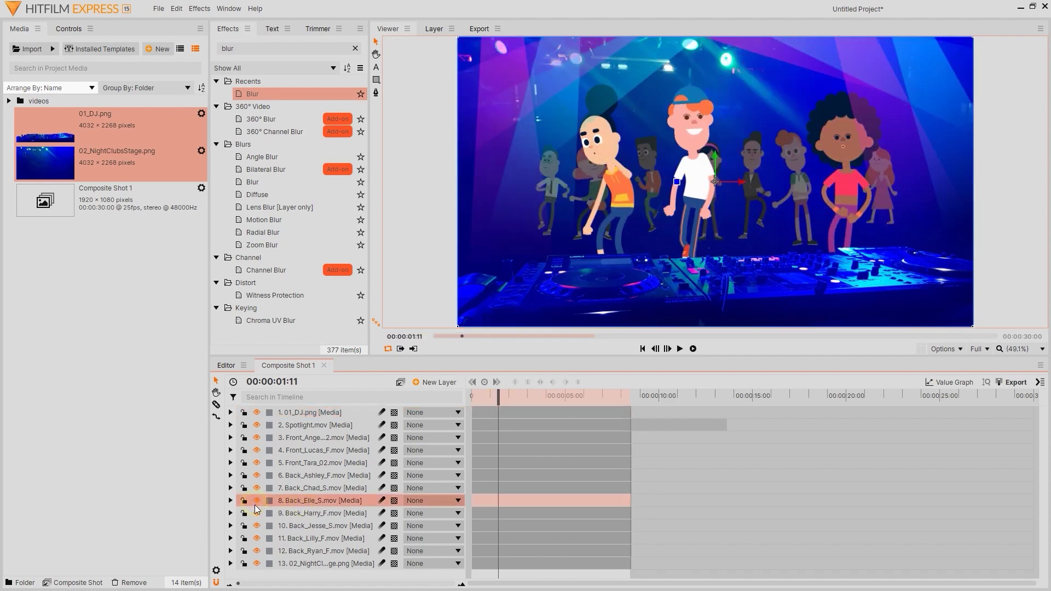
left_click(256, 513)
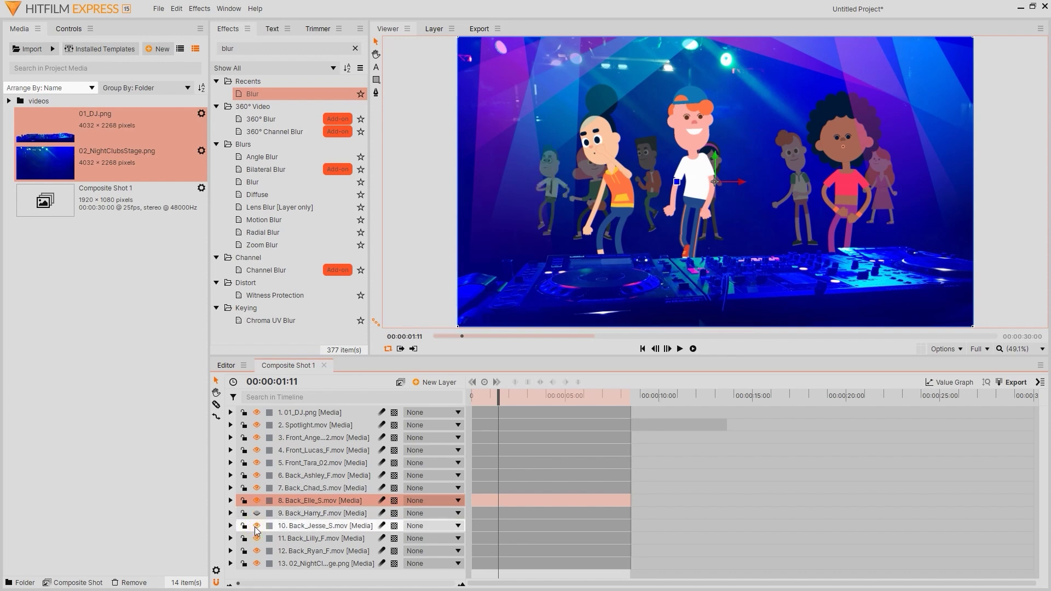
left_click(290, 539)
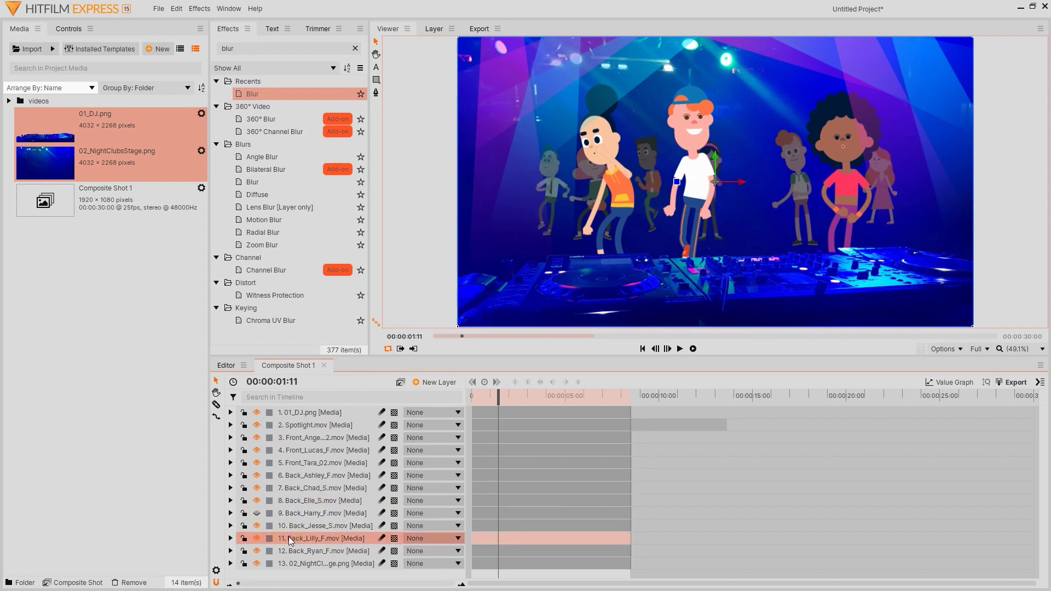
left_click(256, 513)
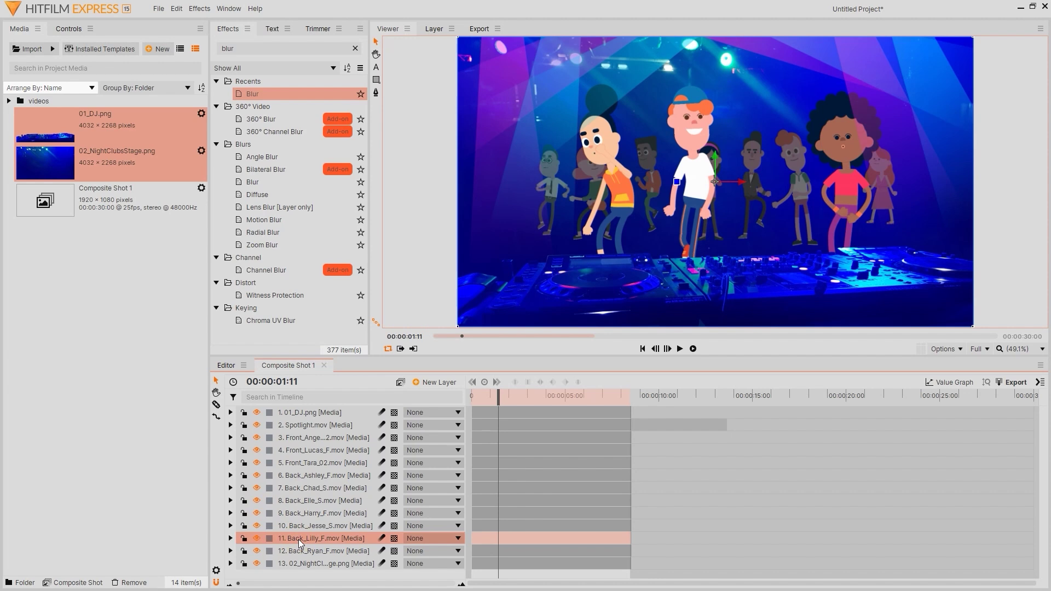
left_click_drag(743, 188, 770, 187)
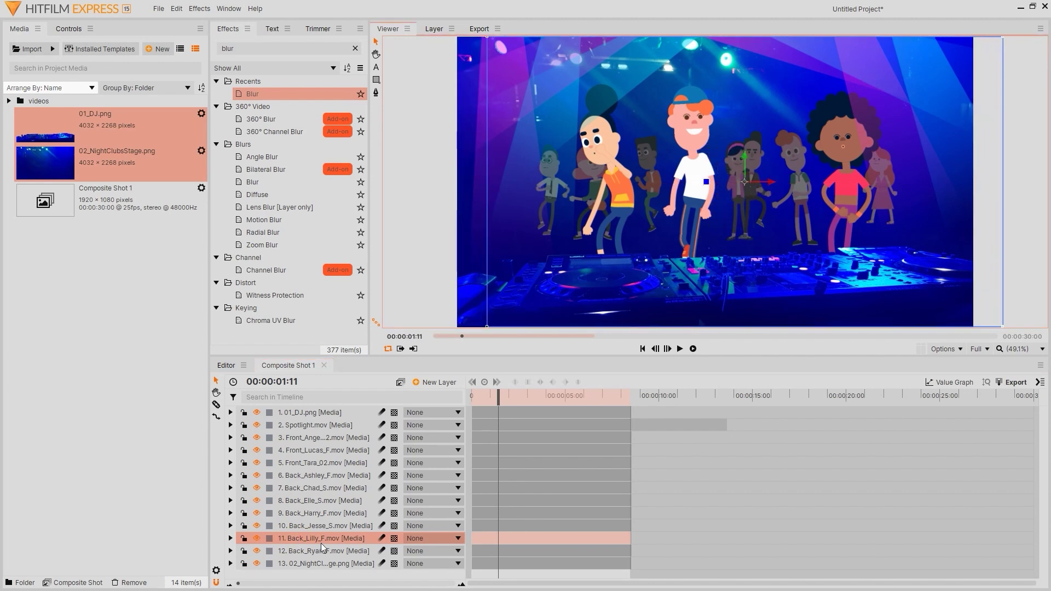
left_click_drag(323, 547, 328, 483)
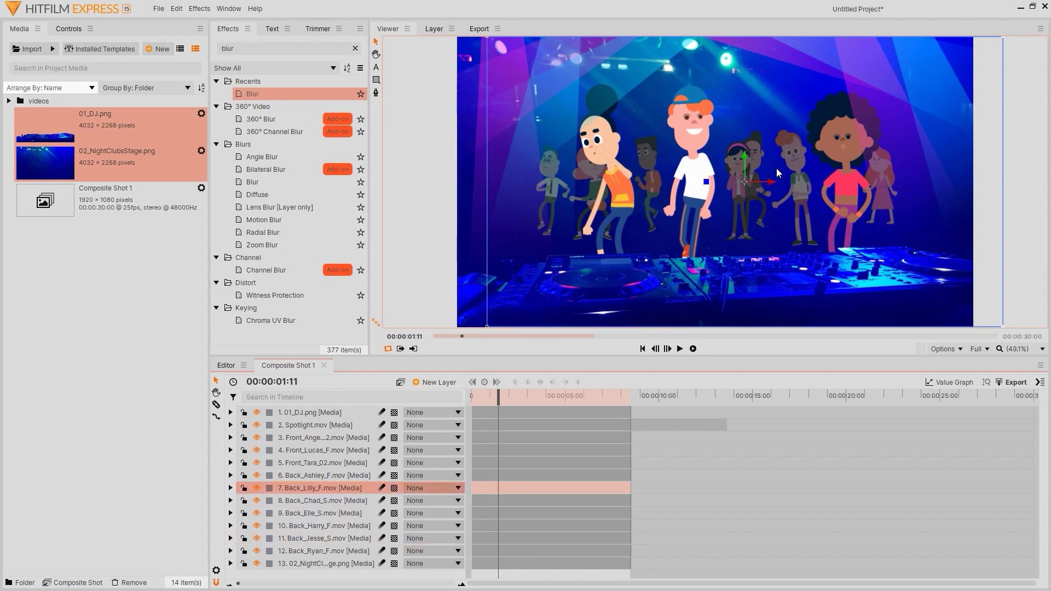
left_click(679, 349)
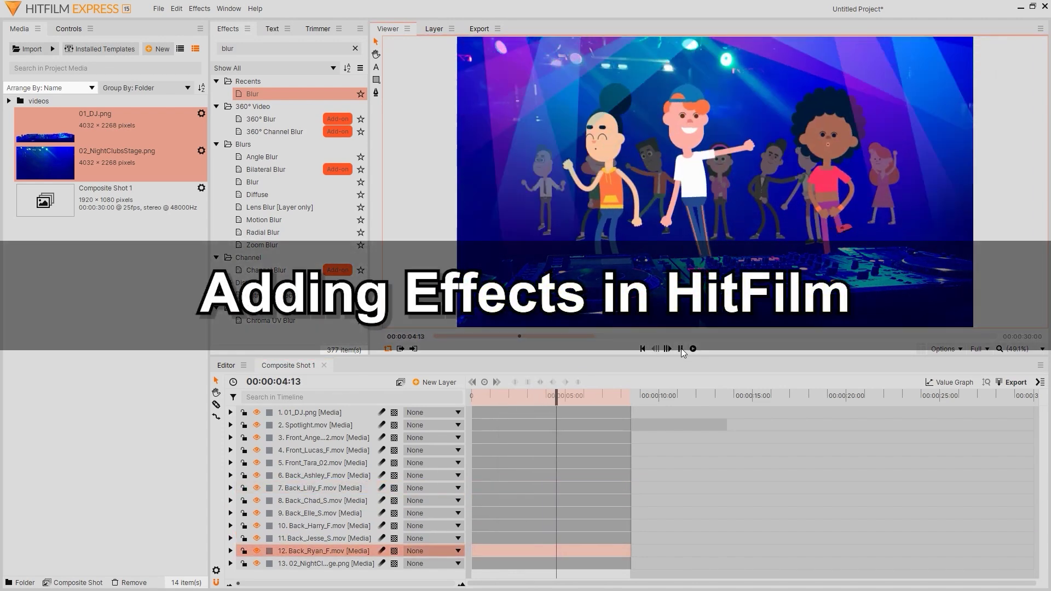
- Add a Blur effect to Spotlight.mov using the Medium preset, radius 15 px
left_click(679, 349)
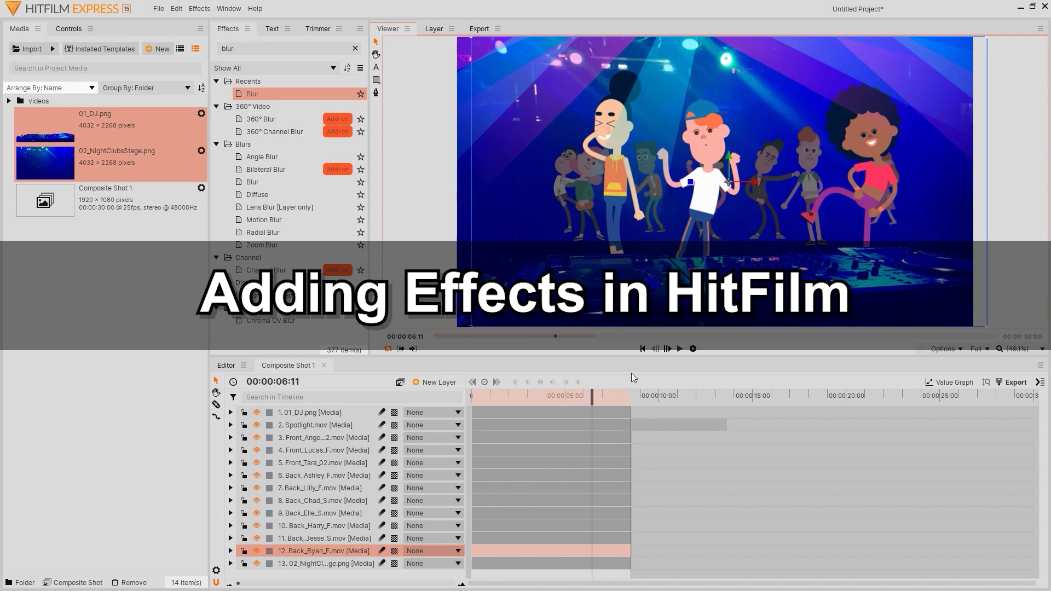
left_click_drag(591, 395, 471, 398)
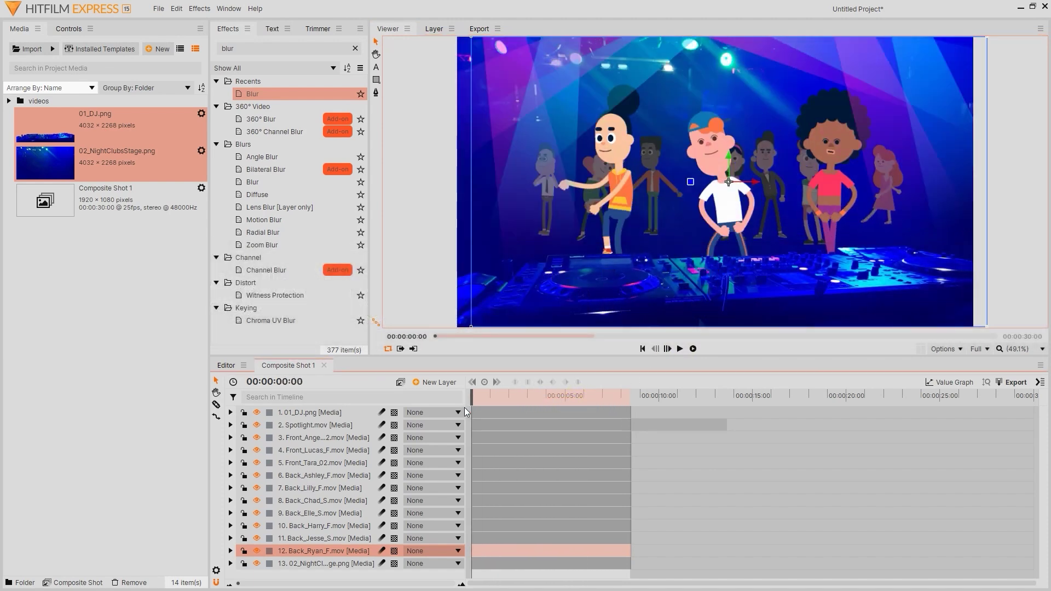
left_click(320, 425)
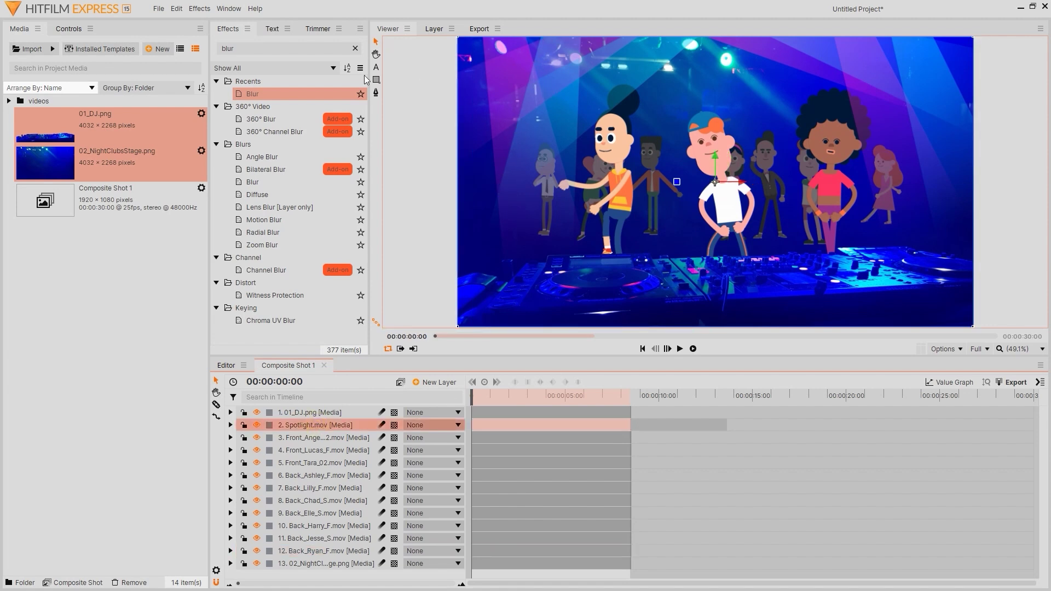
left_click(248, 48)
left_click_drag(259, 98, 454, 422)
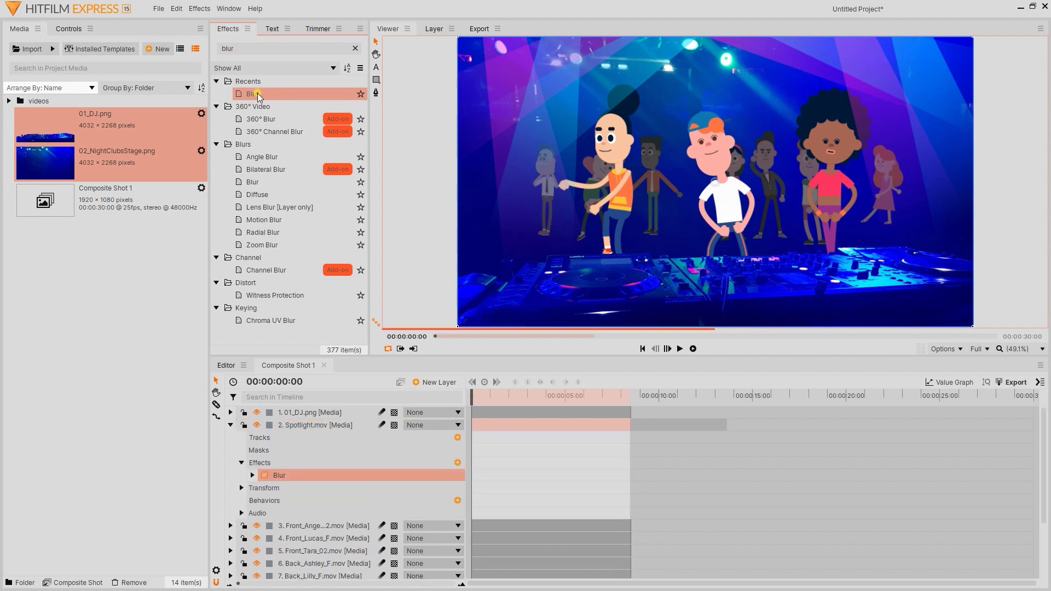
left_click(253, 475)
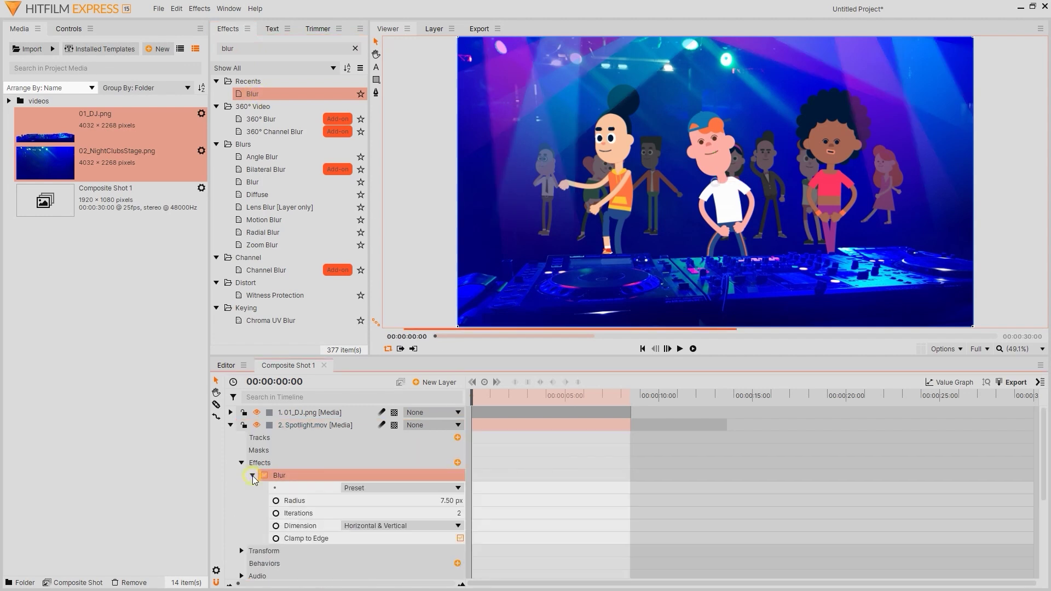
left_click(405, 489)
left_click(361, 532)
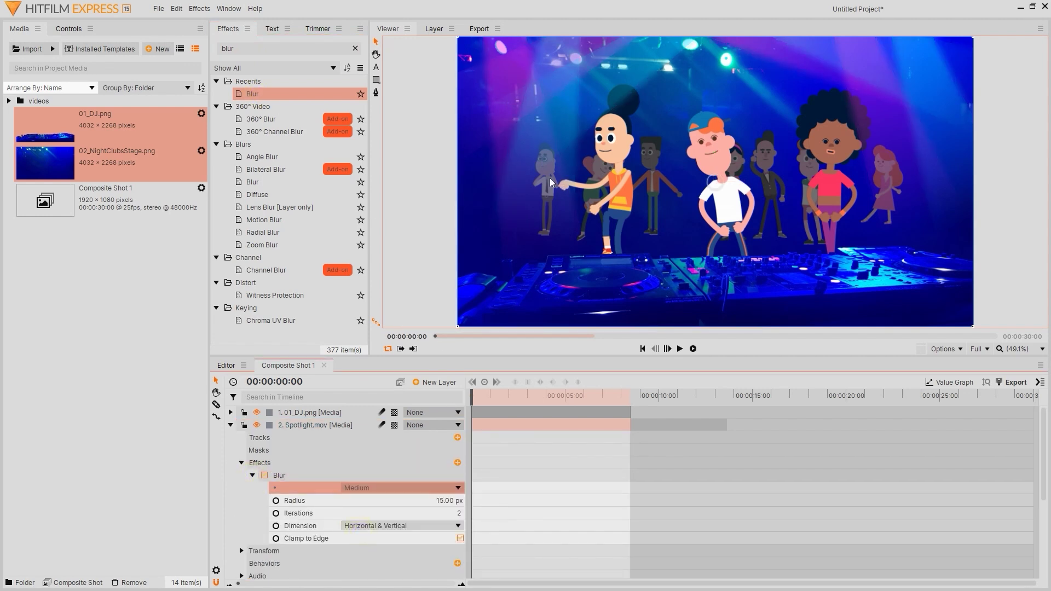
left_click(231, 425)
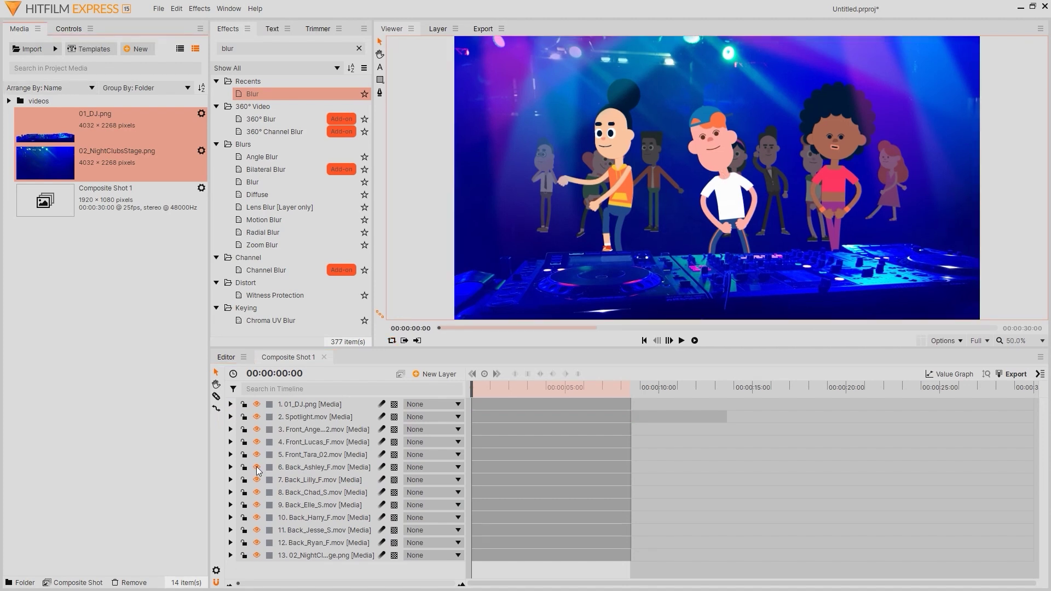
- Add a Blur with 3 px radius to Back_Ashley_F.mov, then clear the effects search
left_click(258, 469)
left_click_drag(259, 459, 259, 433)
left_click(259, 469)
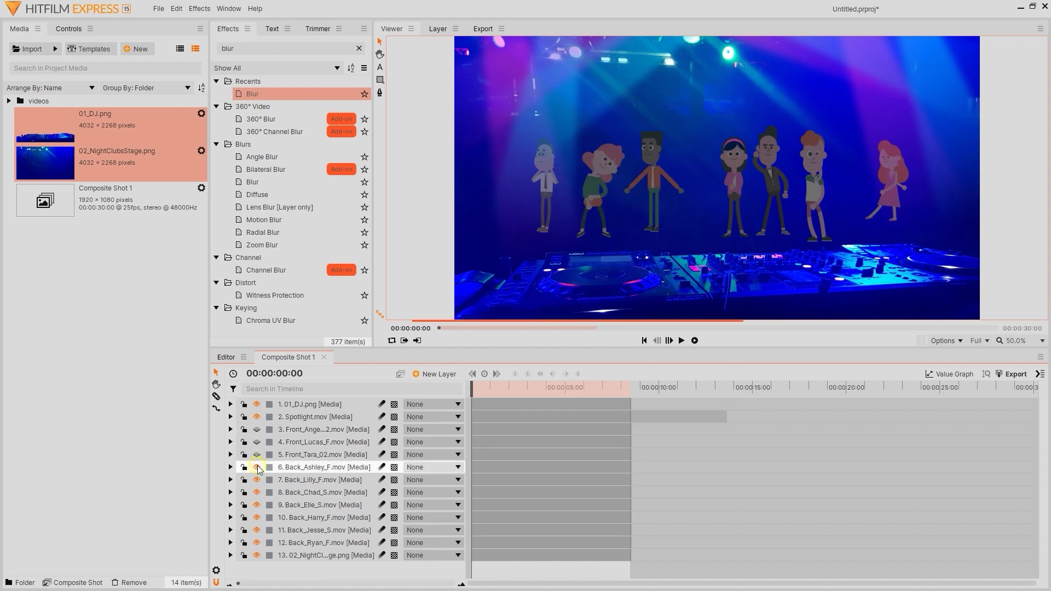
left_click(334, 470)
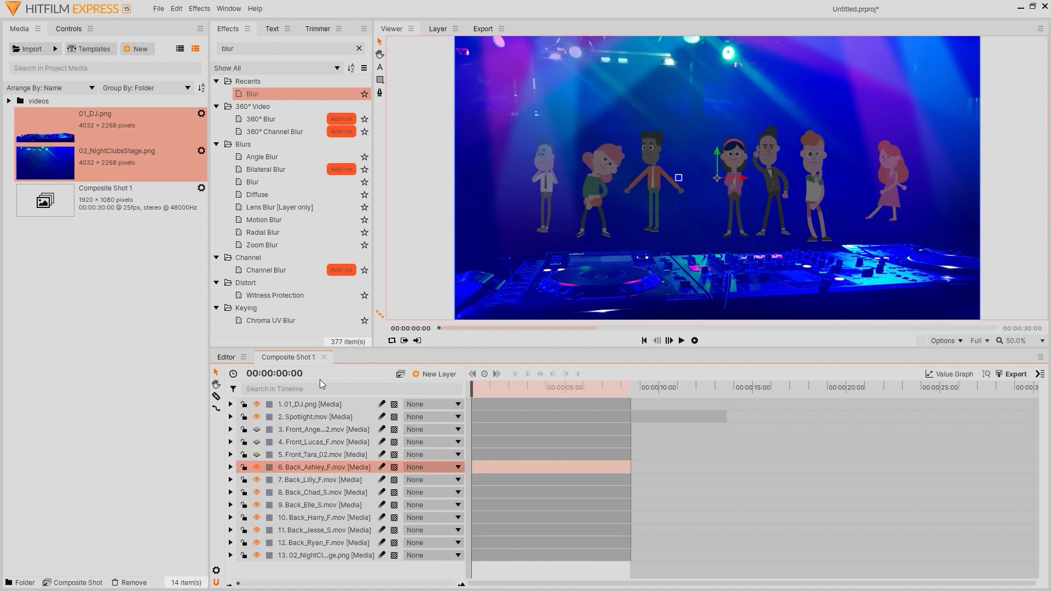
double_click(258, 97)
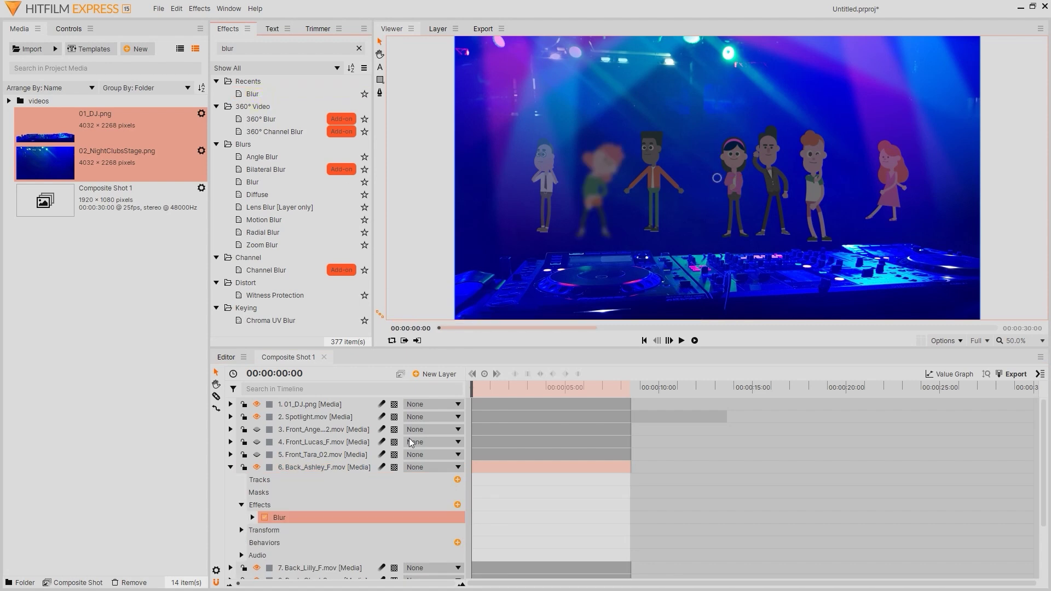
left_click(253, 517)
scroll(449, 506, "down", 2)
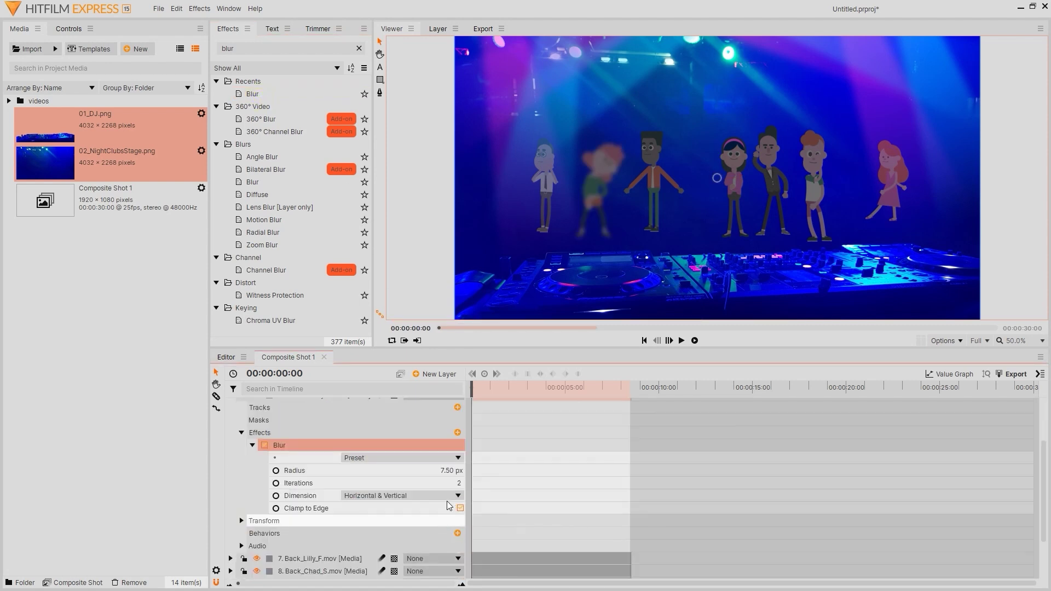
left_click_drag(449, 470, 405, 470)
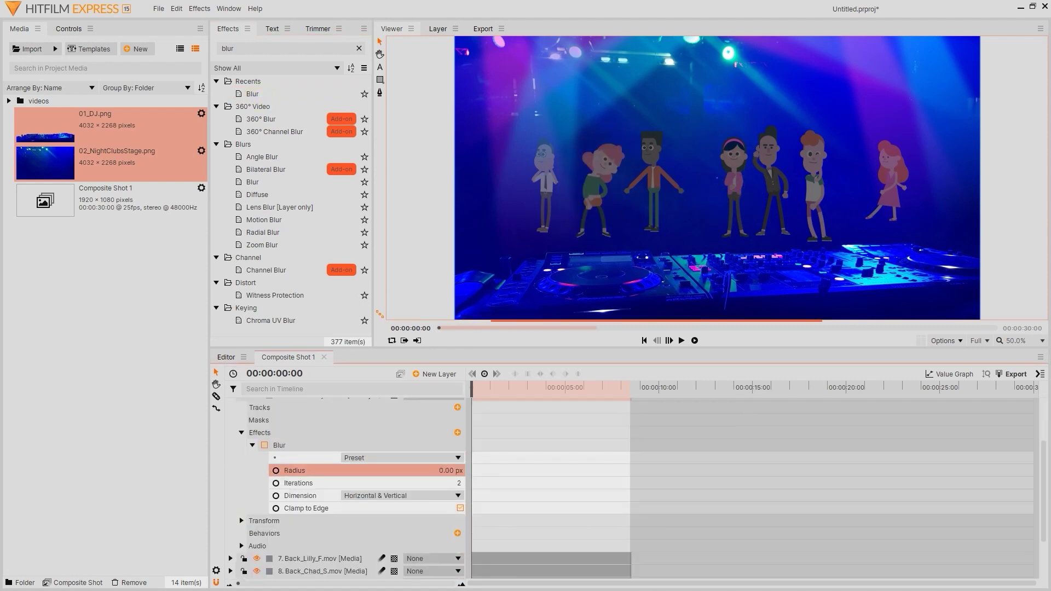
type("3")
key("Return")
double_click(234, 49)
key("BackSpace")
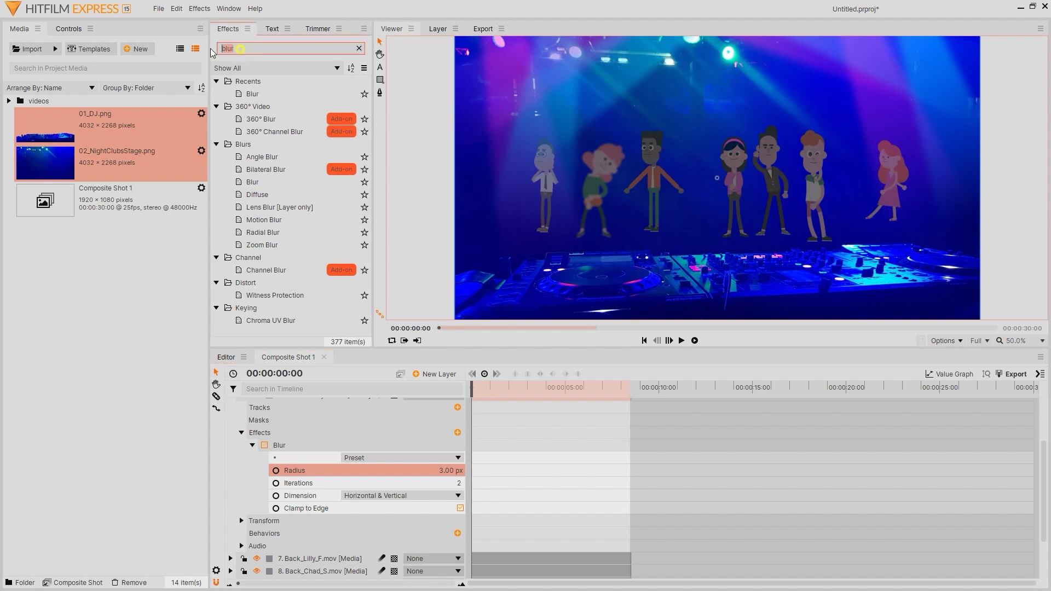
- Add a Gamma effect to the Back_Ashley_F layer and raise its Blue Gamma to 3.6
type("gamma")
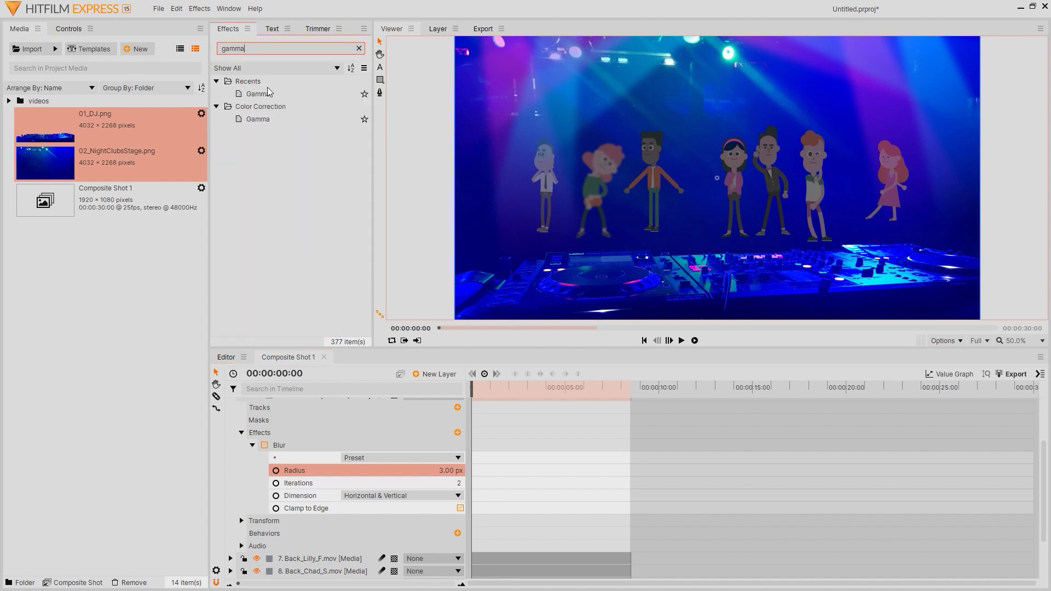
left_click_drag(268, 91, 298, 504)
left_click(252, 520)
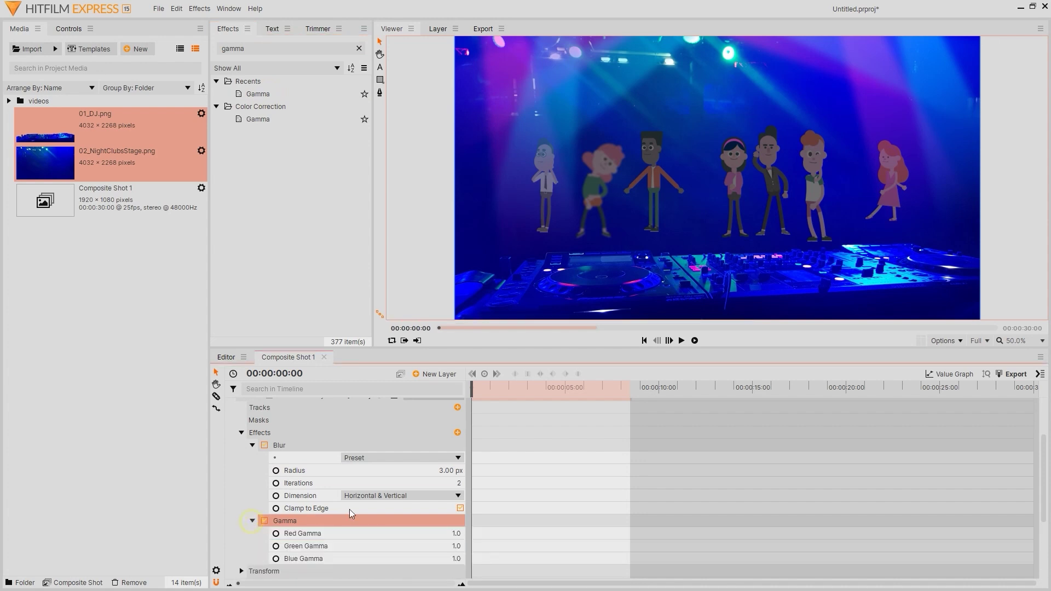
left_click_drag(453, 560, 498, 560)
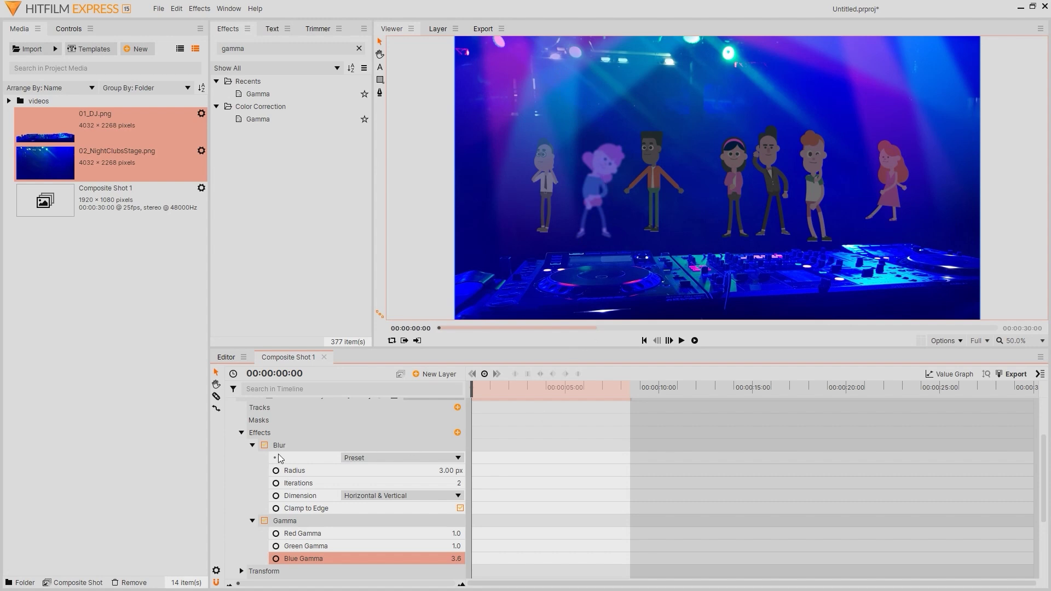
- Collapse the Blur and Gamma effects and select both of them together
left_click(252, 445)
left_click(252, 458)
left_click(289, 445)
left_click(286, 461, "ctrl")
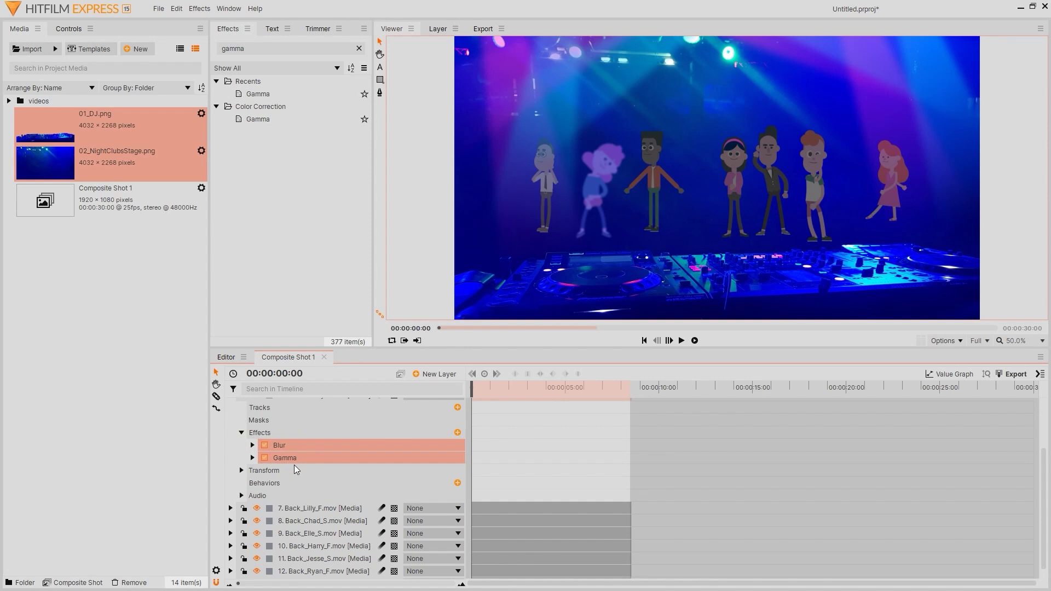
scroll(294, 464, "up", 2)
- Paste the Blur and Gamma effects onto layers 7 through 12
left_click(230, 439)
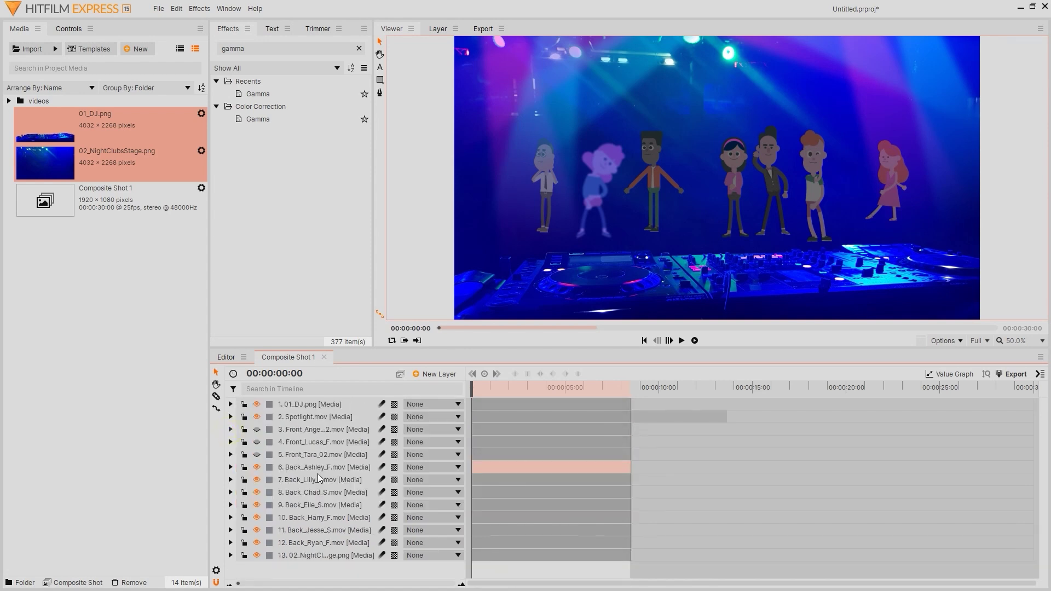
left_click(310, 480)
left_click(314, 543, "shift")
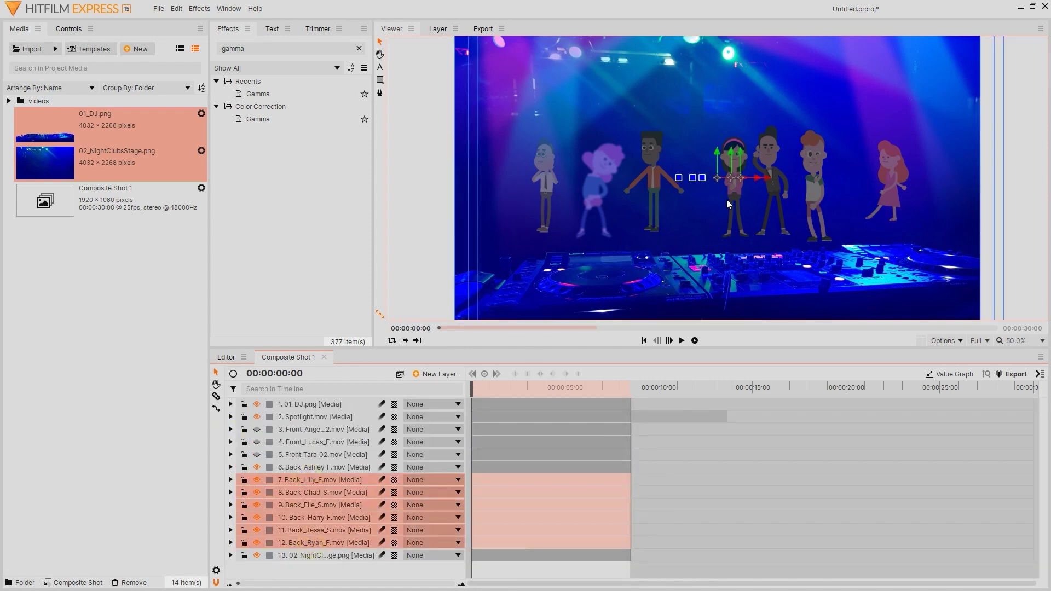
key("ctrl+v")
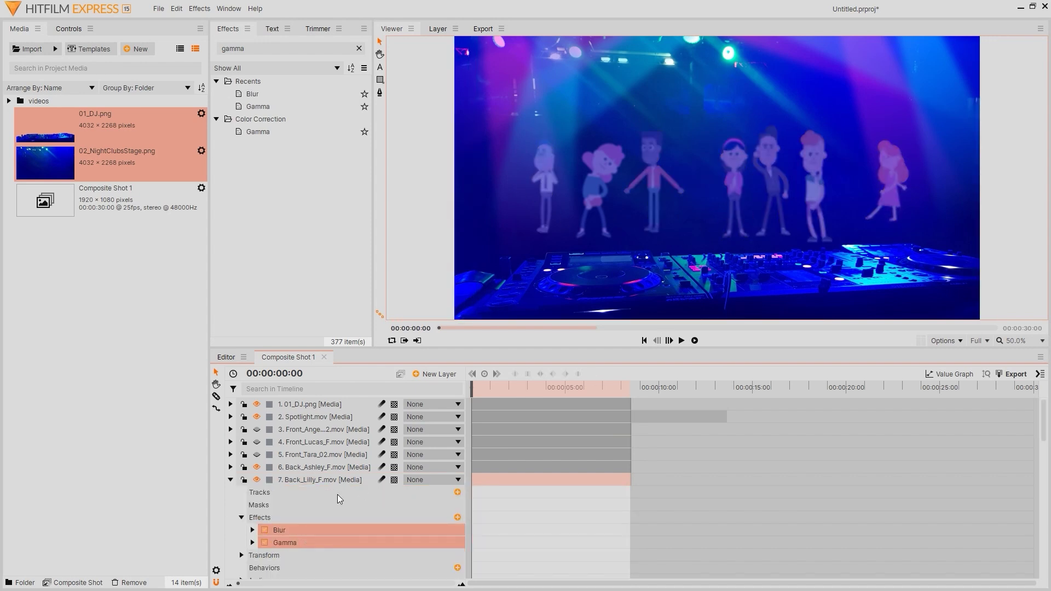
- Collapse layers 7–12 and make the first two front dancer layers visible again
left_click(230, 480)
left_click(230, 493)
left_click(231, 505)
left_click(231, 517)
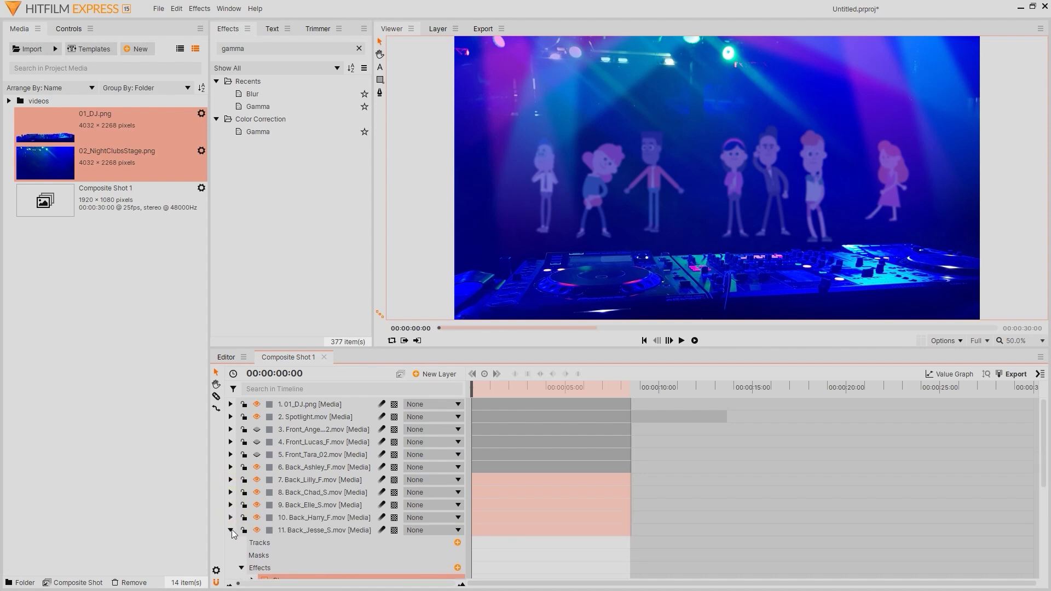
left_click(231, 529)
left_click(230, 542)
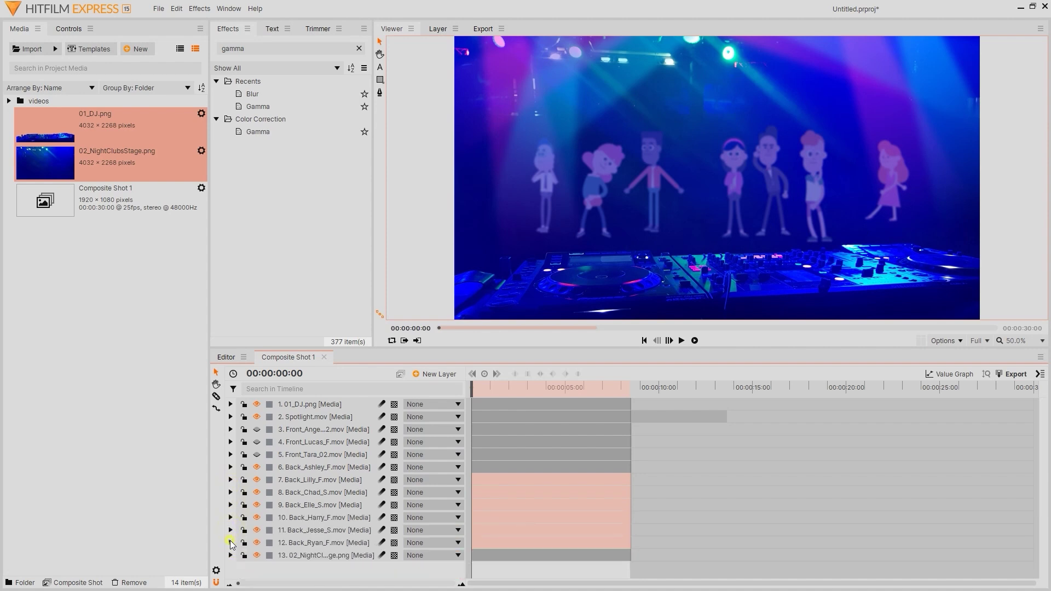
left_click(256, 429)
left_click(256, 442)
- Reveal the third front dancer and give the first front dancer a Gamma with Blue Gamma 2.0
left_click(256, 454)
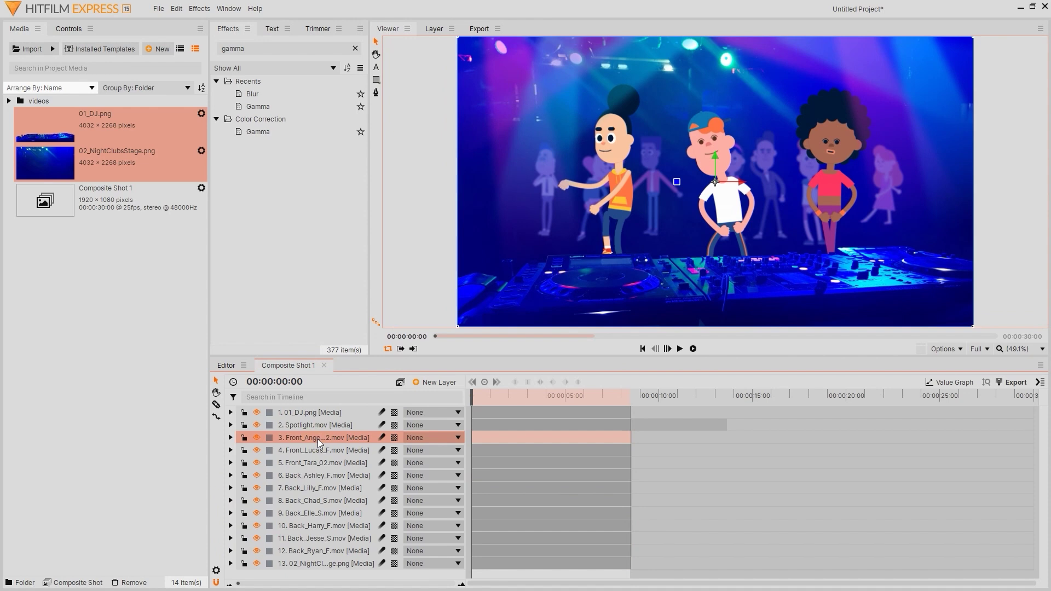
double_click(268, 108)
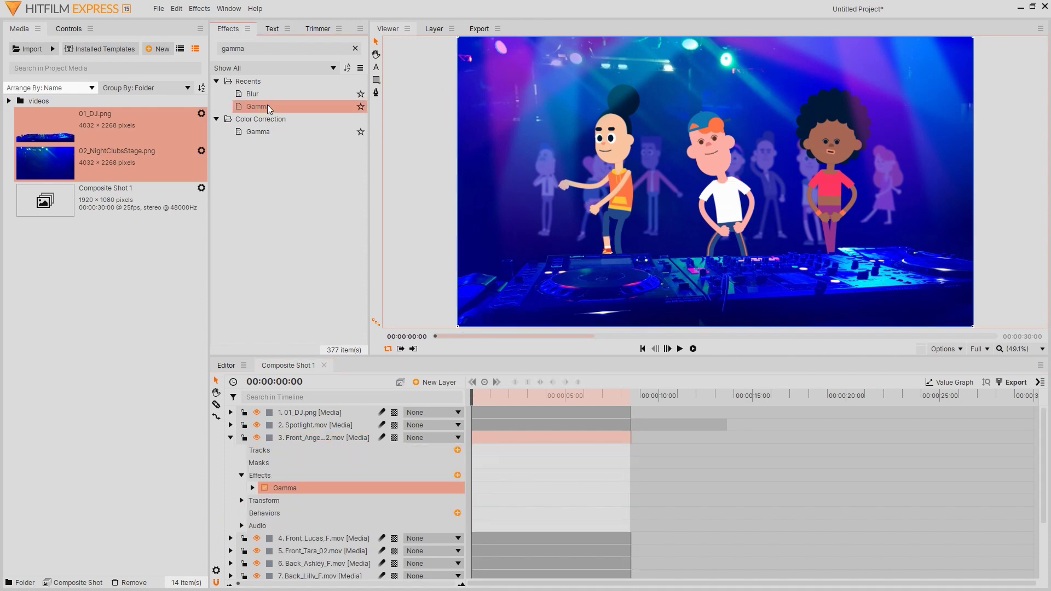
left_click(251, 488)
left_click(458, 526)
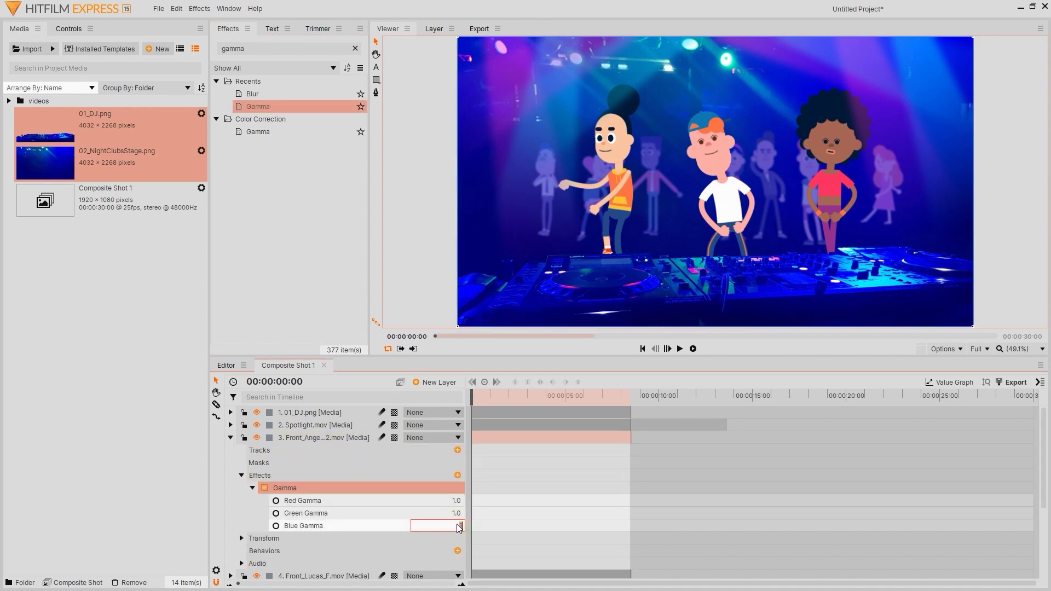
key("Return")
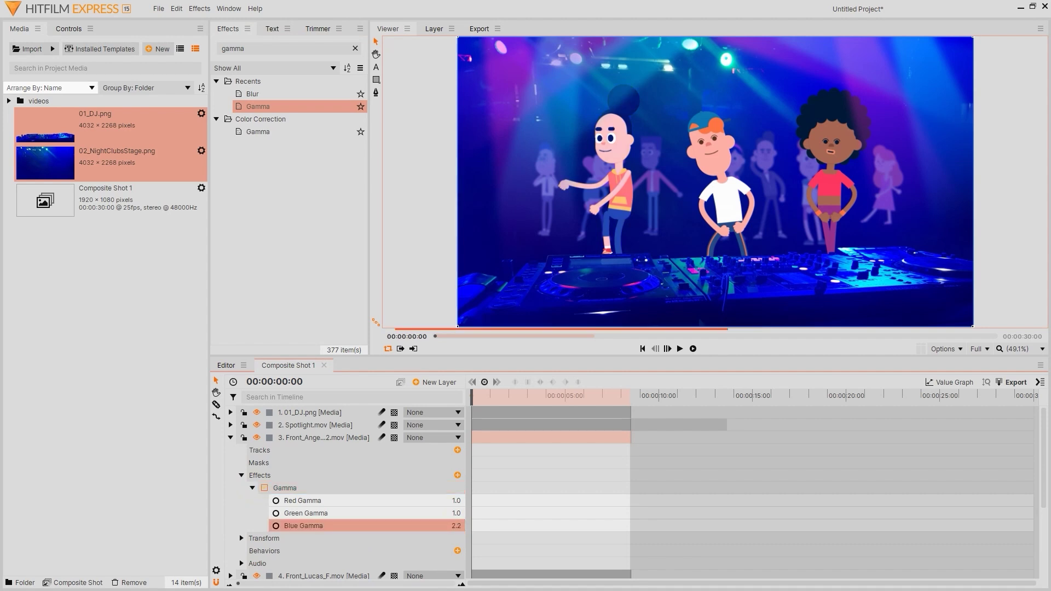
left_click(458, 526)
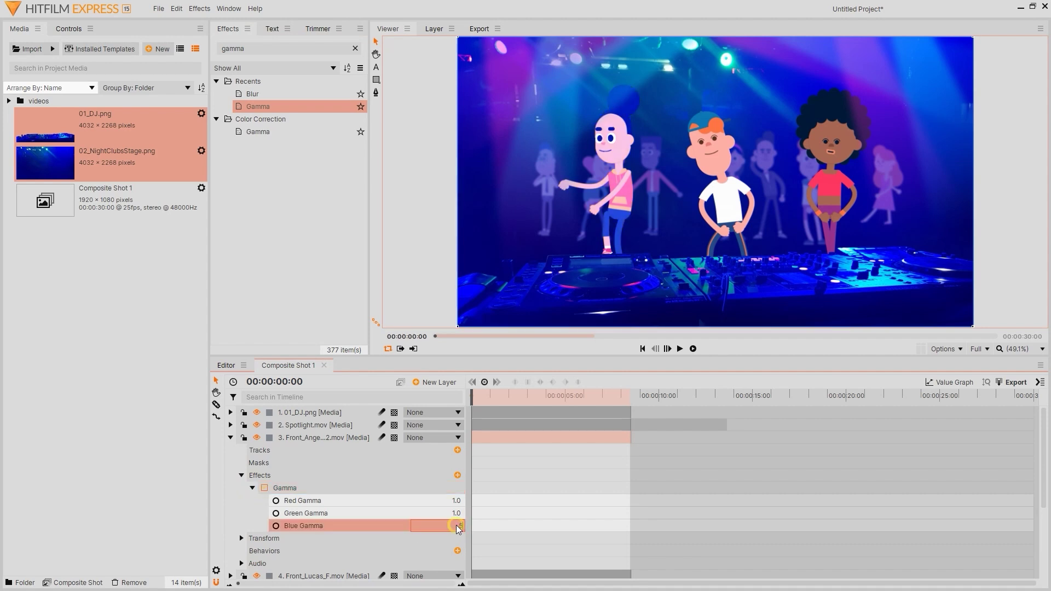
key("Return")
left_click(252, 488)
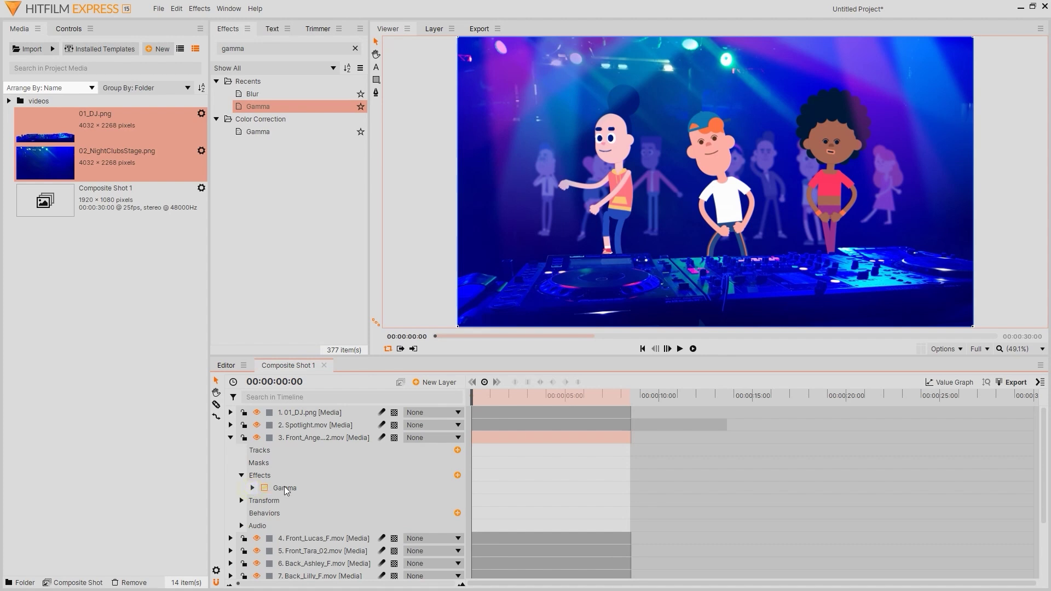
- Copy that Gamma effect onto the Front_Lucas_F and Front_Tara_D2 layers
left_click(286, 485)
left_click(230, 438)
left_click(301, 452)
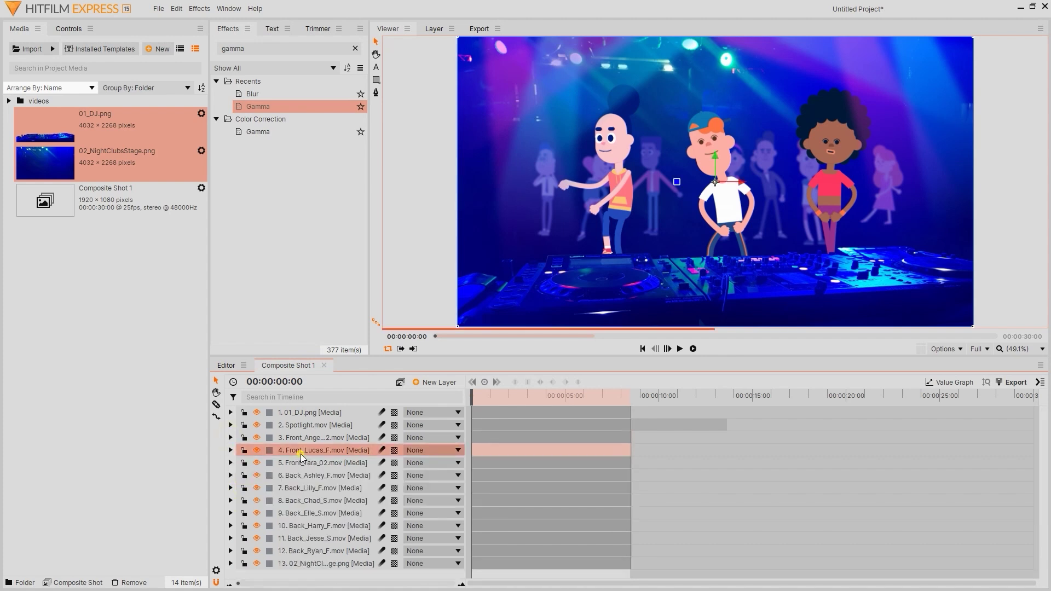
left_click(300, 464, "ctrl")
key("ctrl+v")
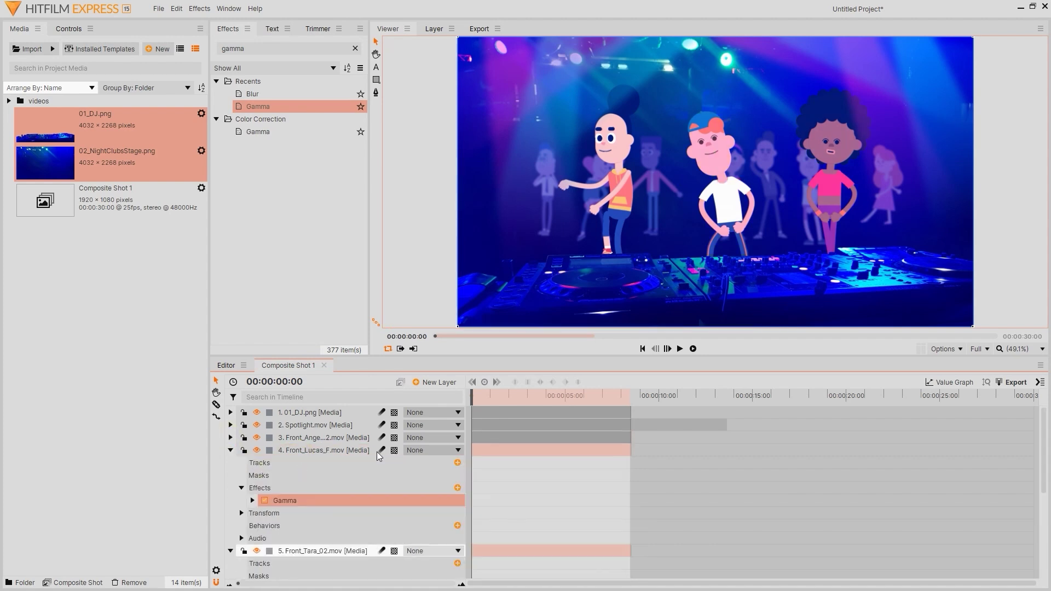
- Preview the composite and return to its start
left_click(679, 348)
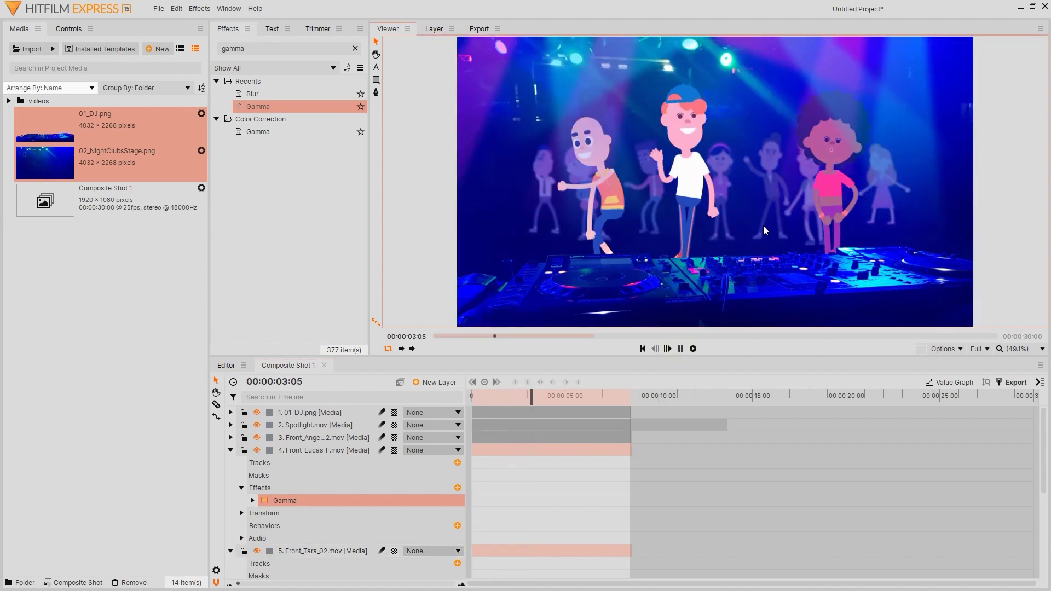
left_click(679, 349)
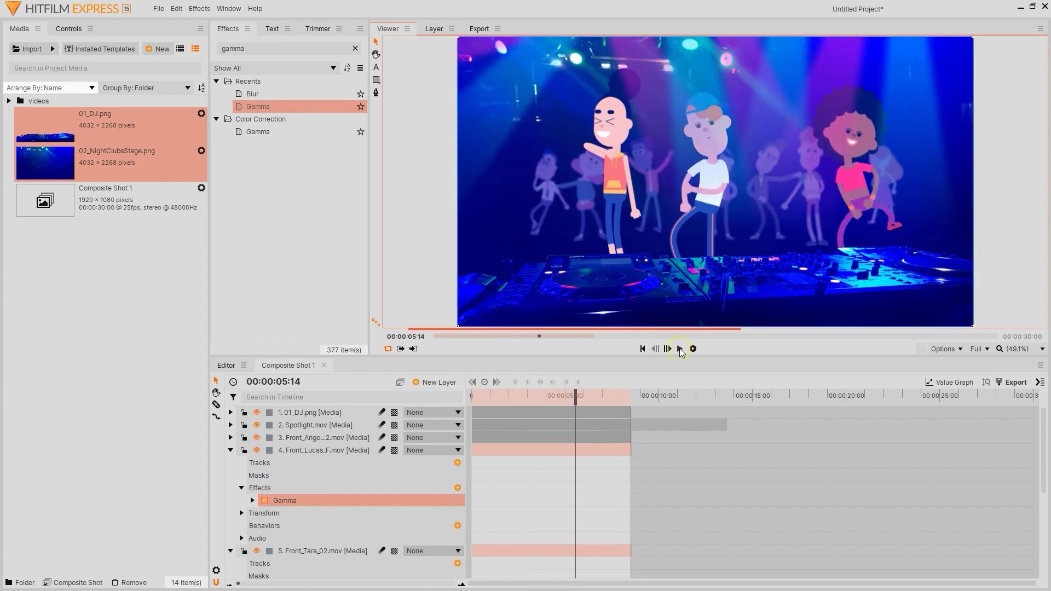
left_click_drag(578, 384, 470, 394)
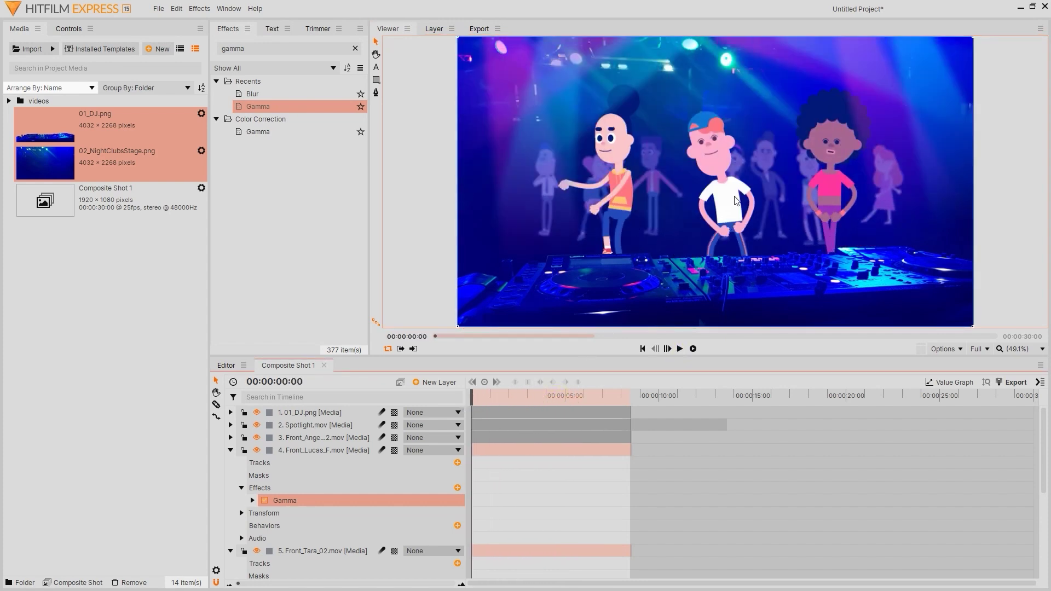
- Place Composite Shot 1 on the main editing timeline
left_click(226, 365)
left_click(41, 202)
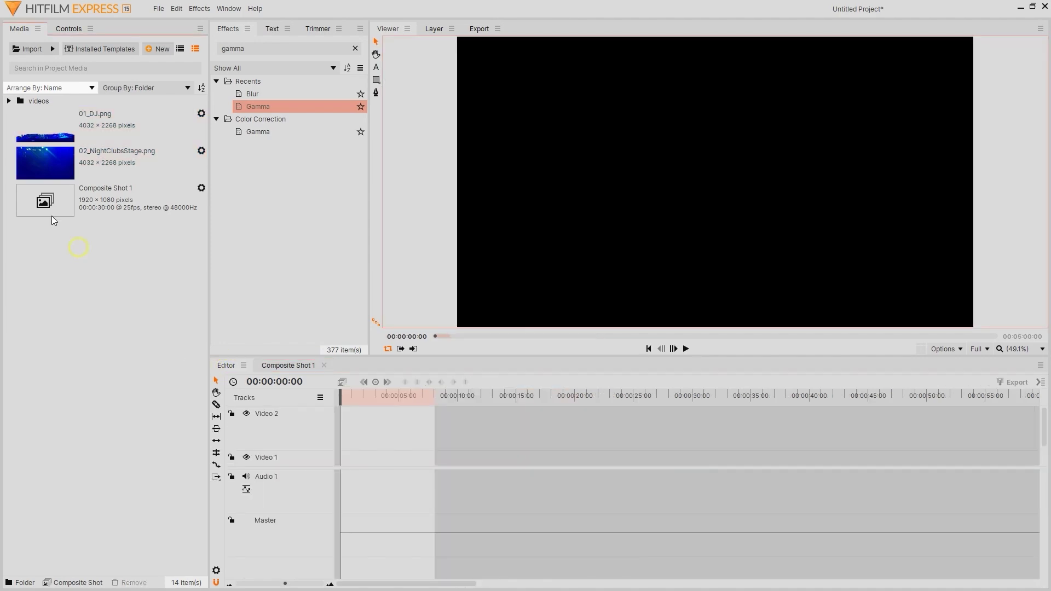
left_click_drag(36, 203, 357, 432)
mouse_move(348, 396)
left_mouse_down()
mouse_move(465, 395)
mouse_move(336, 396)
left_mouse_up()
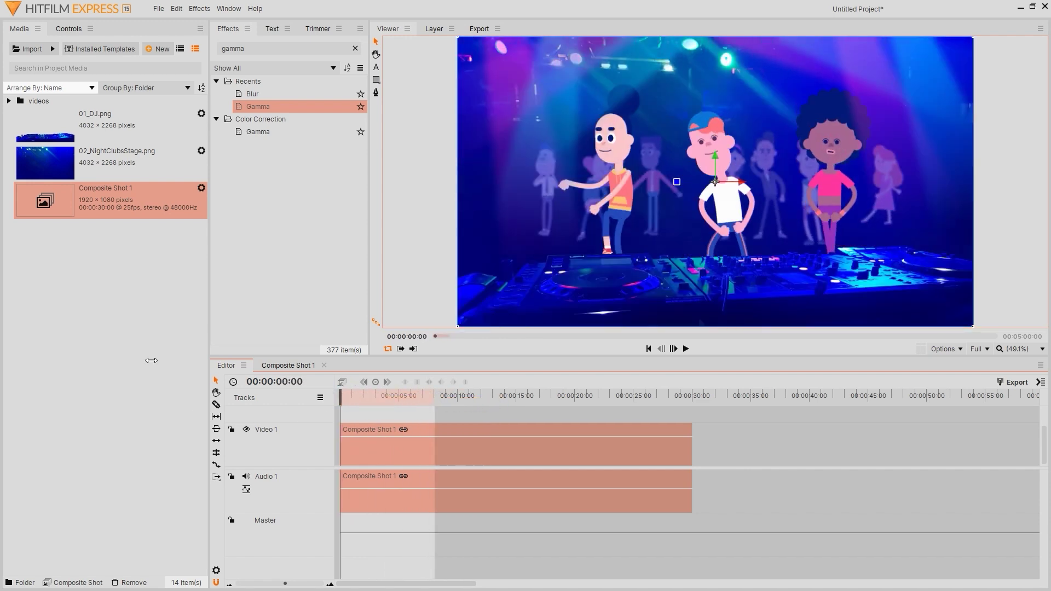
- Apply Shake to the shot with Amount 40, Speed 0.80 and Smooth 100
left_click(256, 52)
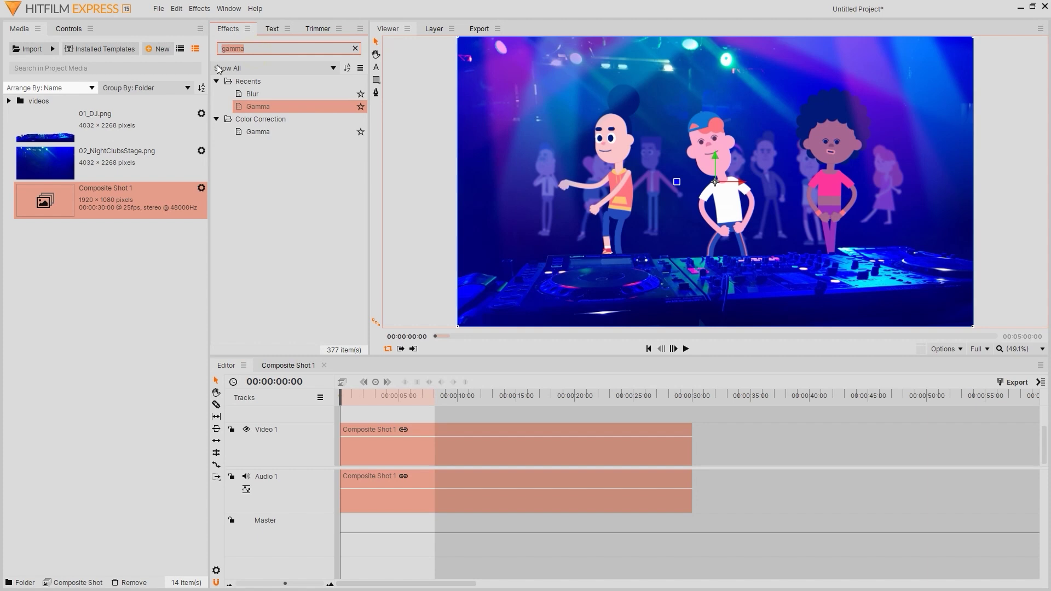
type("shake")
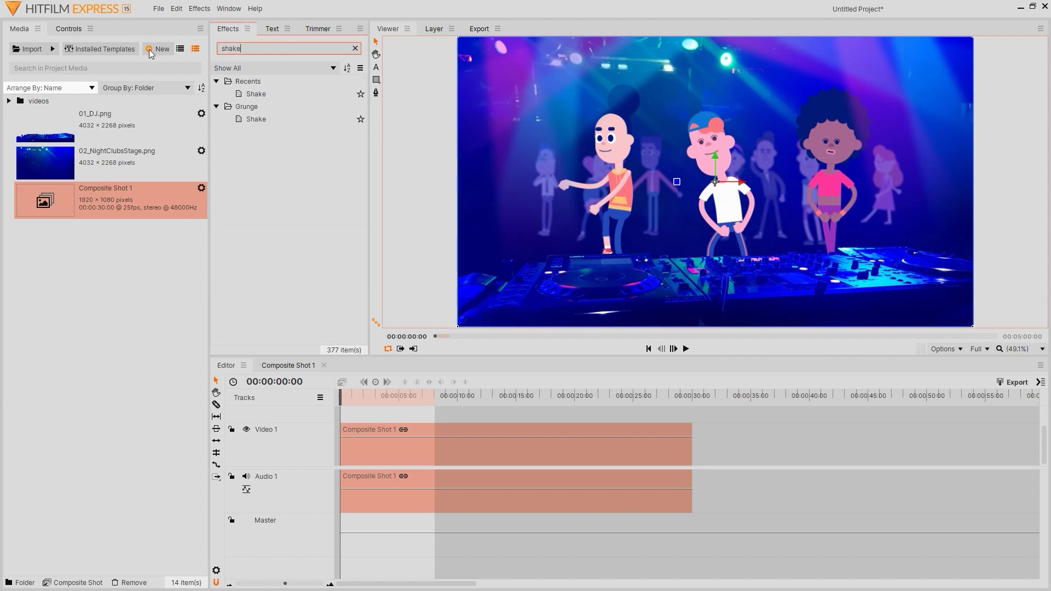
double_click(261, 93)
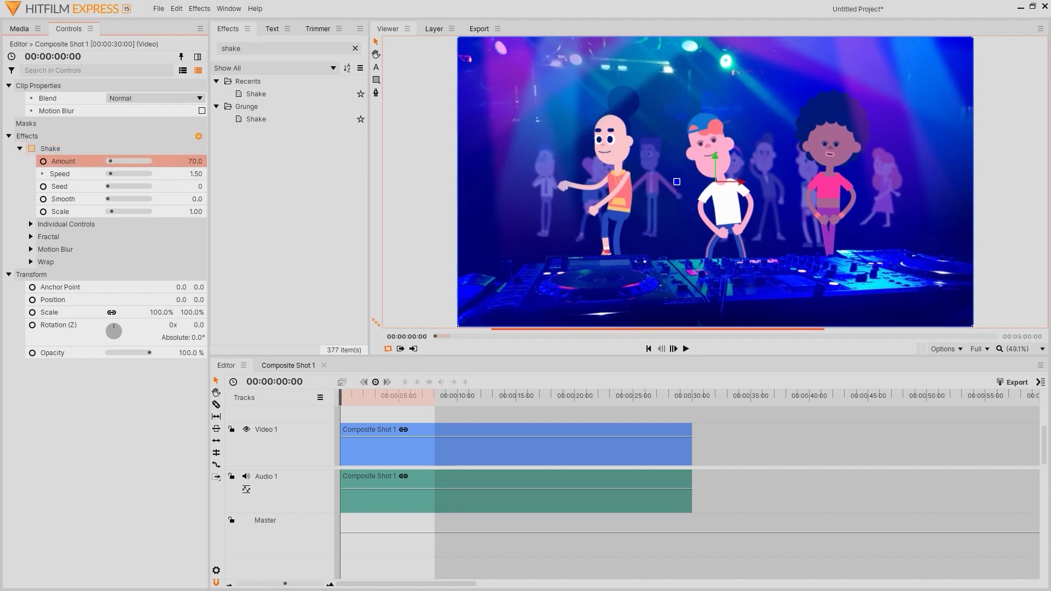
left_click_drag(194, 161, 191, 161)
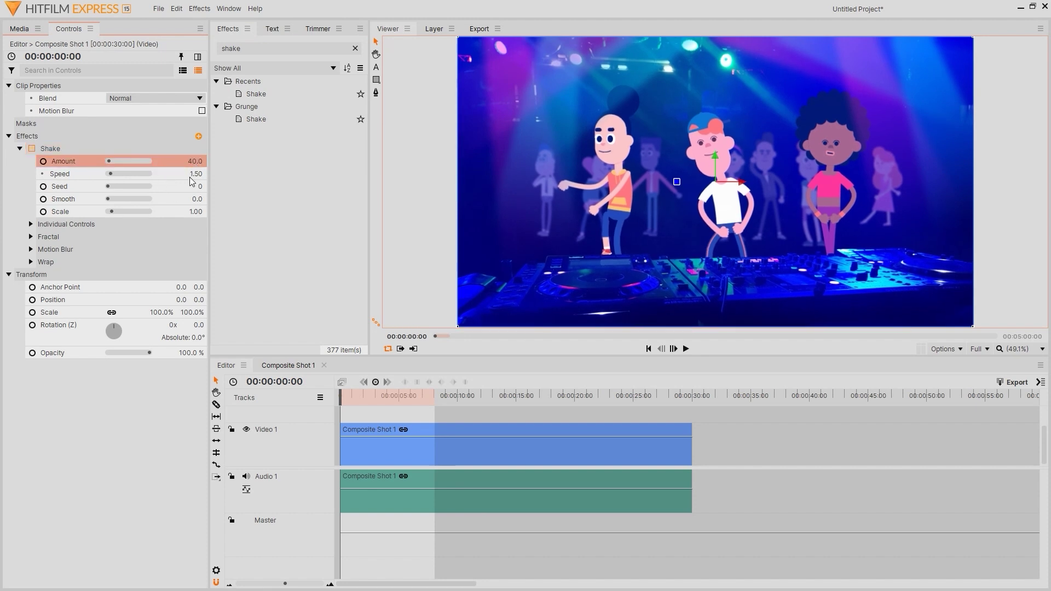
left_click(193, 174)
type("0.8")
key("Return")
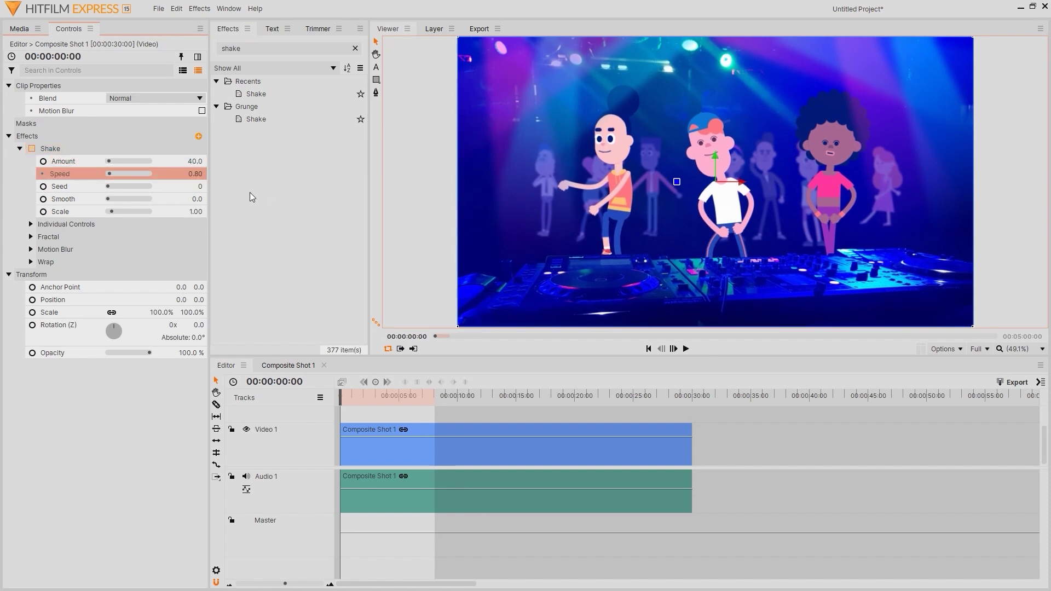
left_click_drag(194, 198, 203, 199)
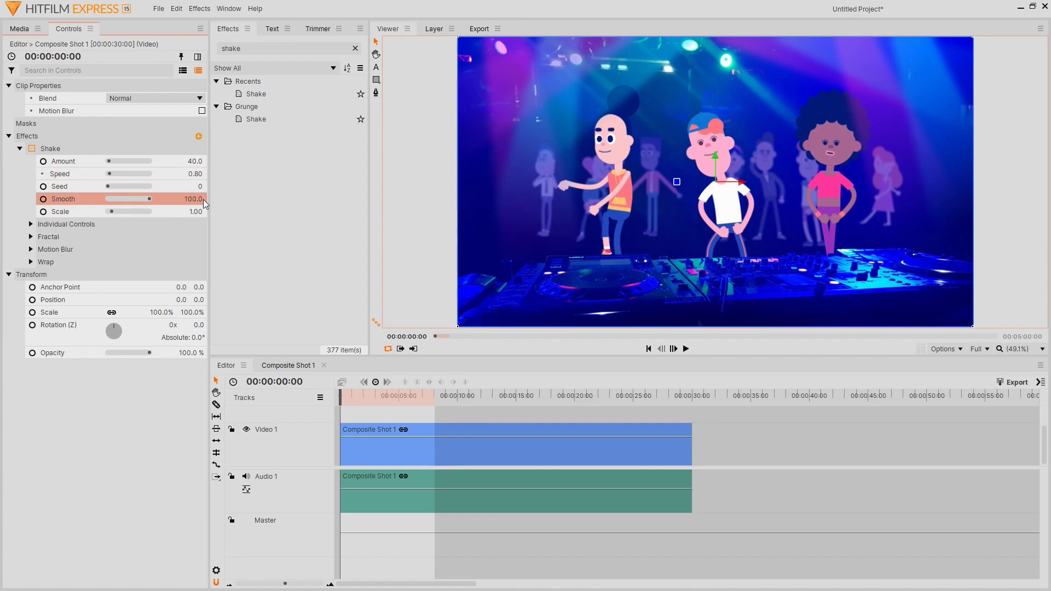
- Play the shot to preview the shake, then stop at the start
left_click(686, 349)
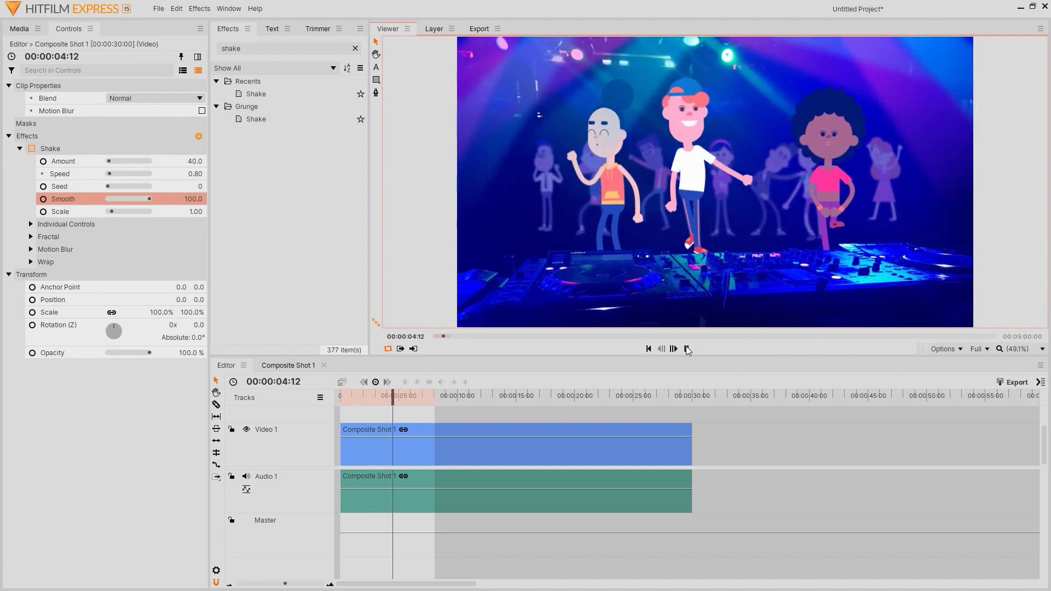
left_click(687, 350)
left_click(340, 395)
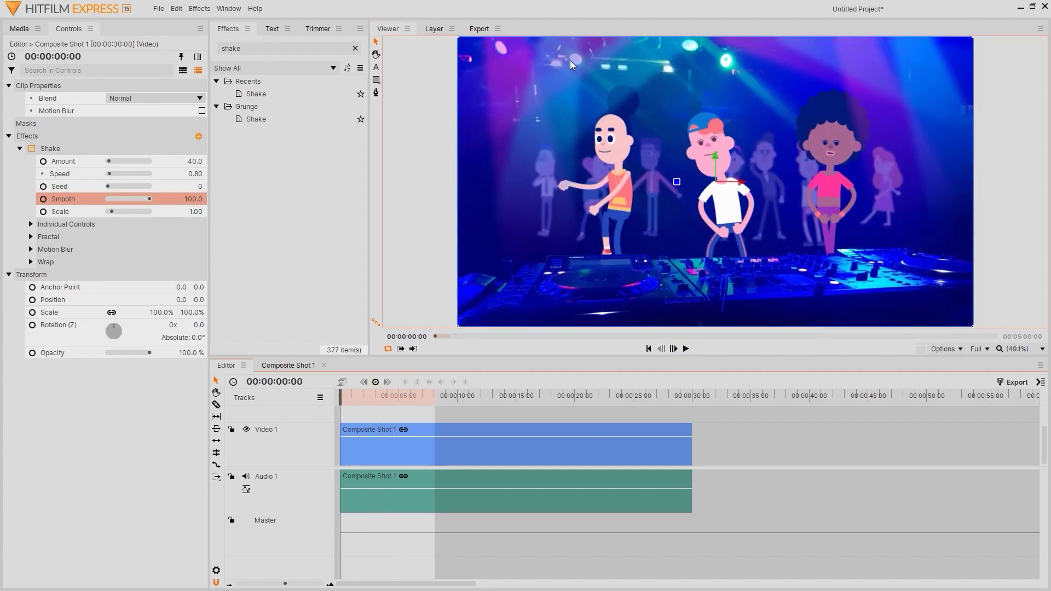
- Create a new transparent 1920×1080 plane, New Plane 1, in the media list
left_click(20, 29)
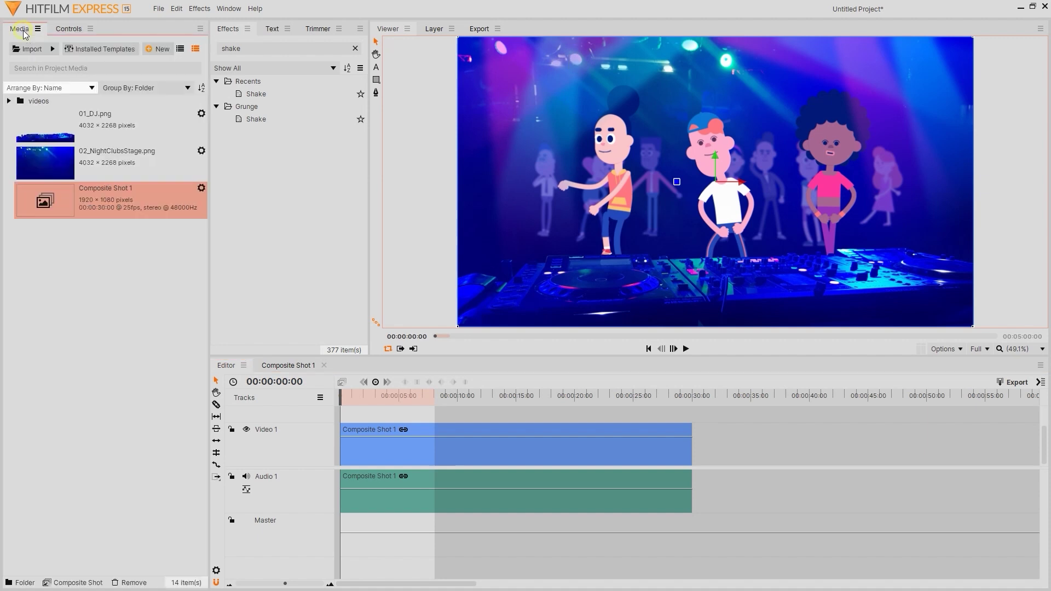
left_click(75, 257)
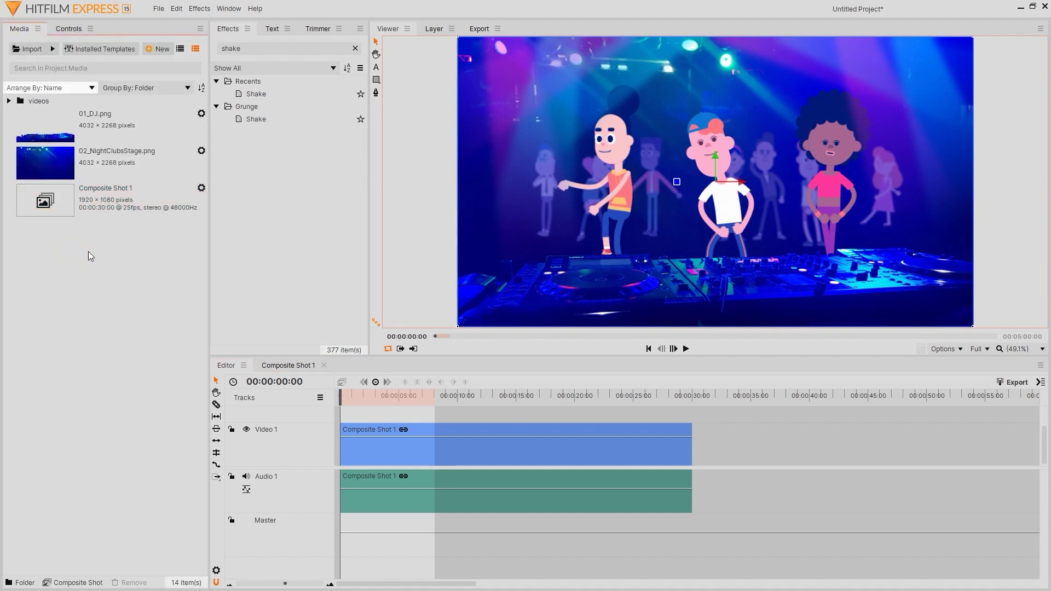
right_click(88, 252)
mouse_move(112, 257)
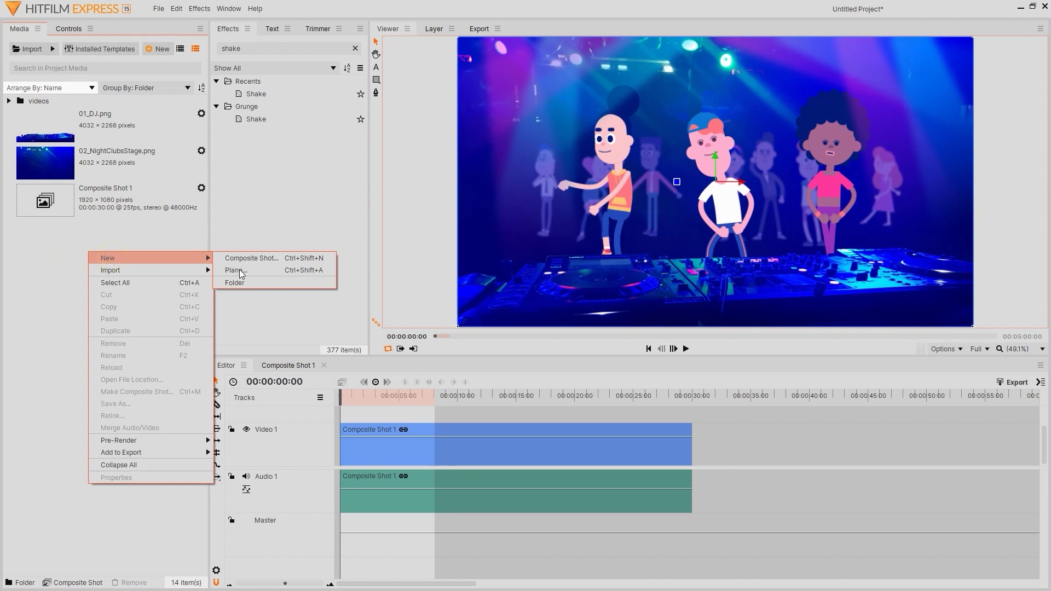
left_click(235, 270)
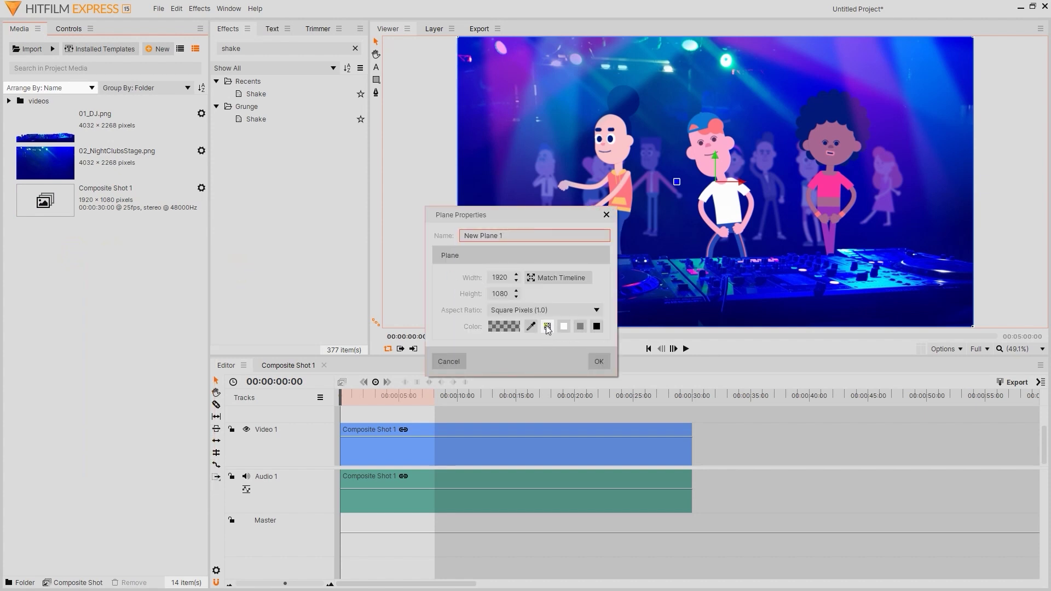
left_click(598, 364)
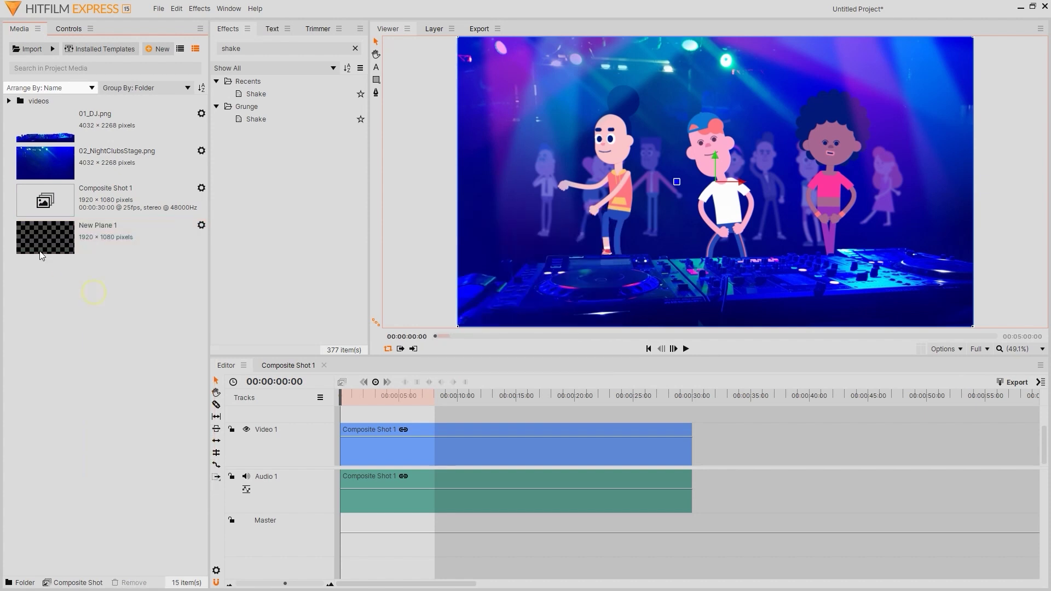
- Place New Plane 1 on a Video 2 track above the shot and apply Light Flares to it
left_click_drag(93, 241, 349, 415)
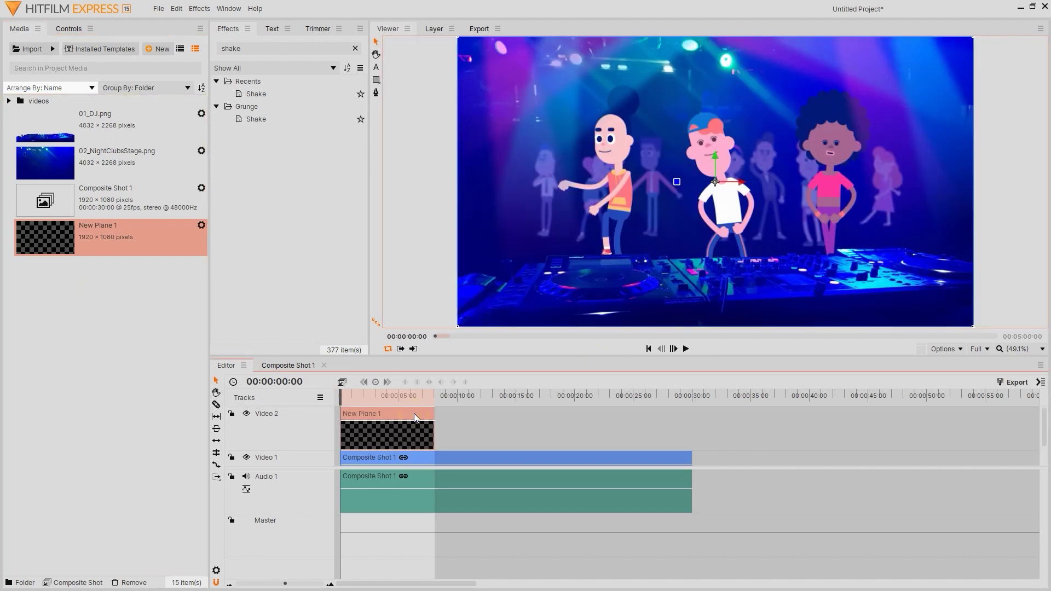
left_click(254, 49)
type("light")
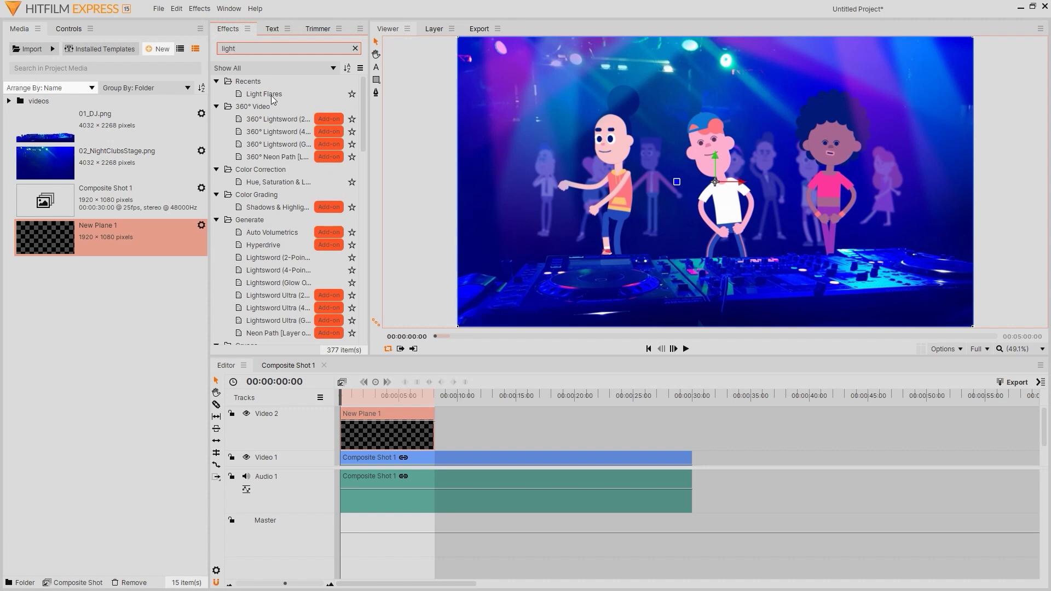
double_click(271, 95)
- Move the flare up-left onto the stage lights and change its Flare Type to Digital Stripe
left_click_drag(638, 106, 576, 65)
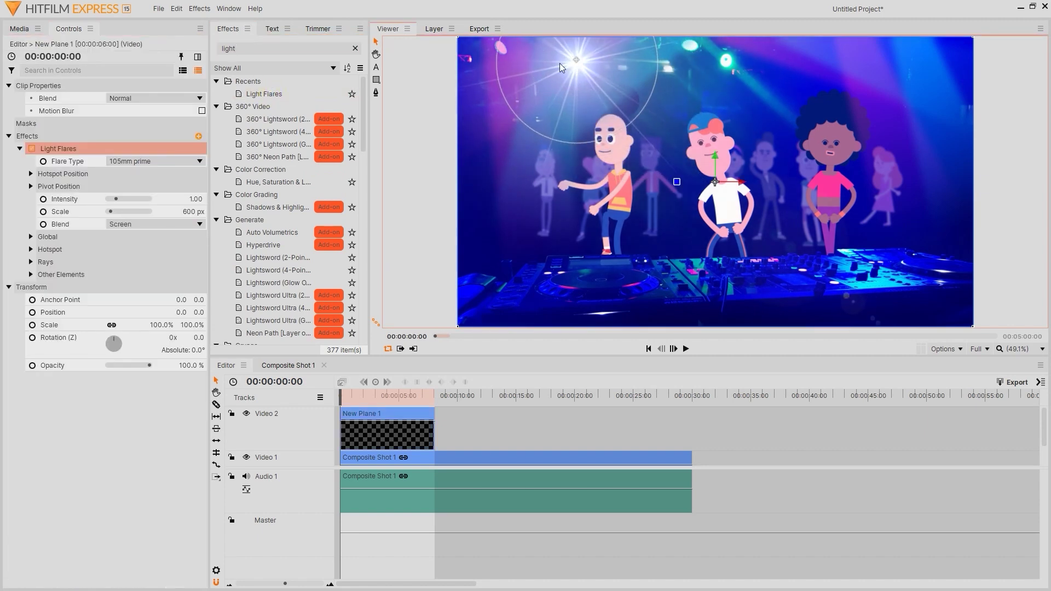
left_click(163, 162)
left_click_drag(245, 211, 240, 273)
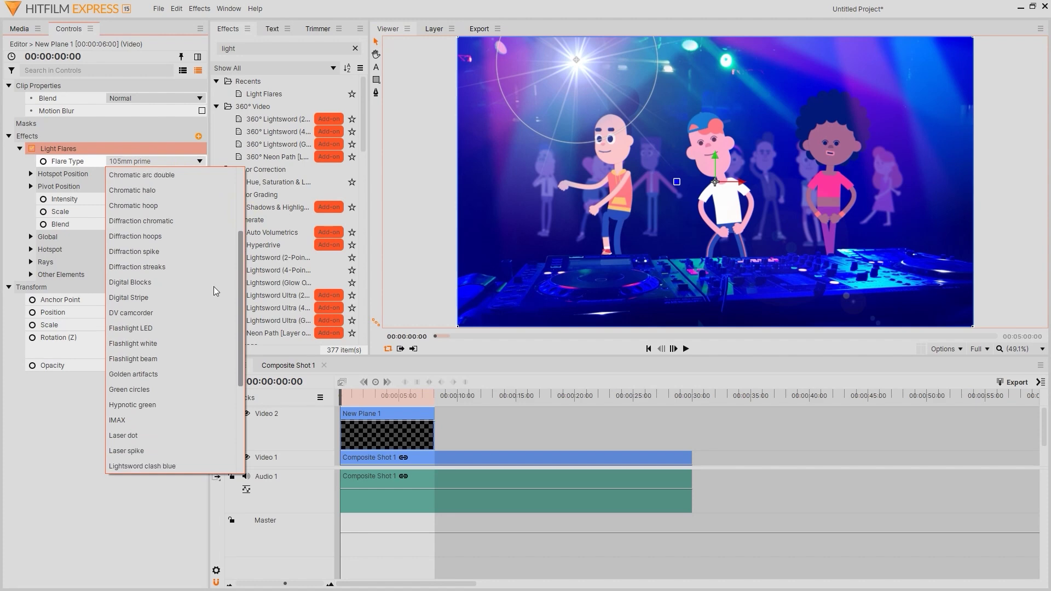
left_click(169, 295)
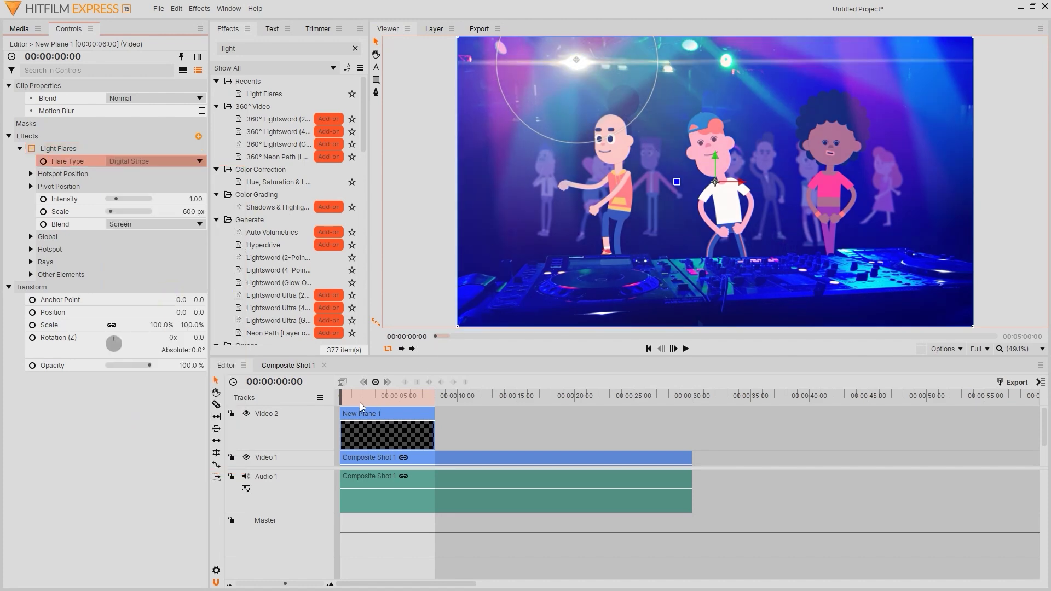
left_click_drag(360, 402, 330, 402)
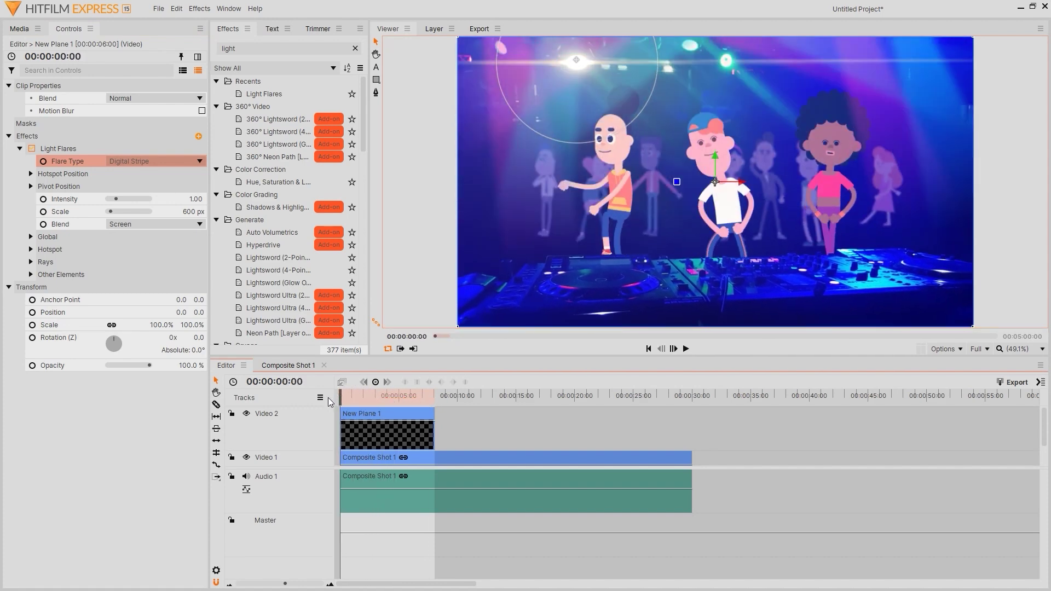
left_click(370, 459)
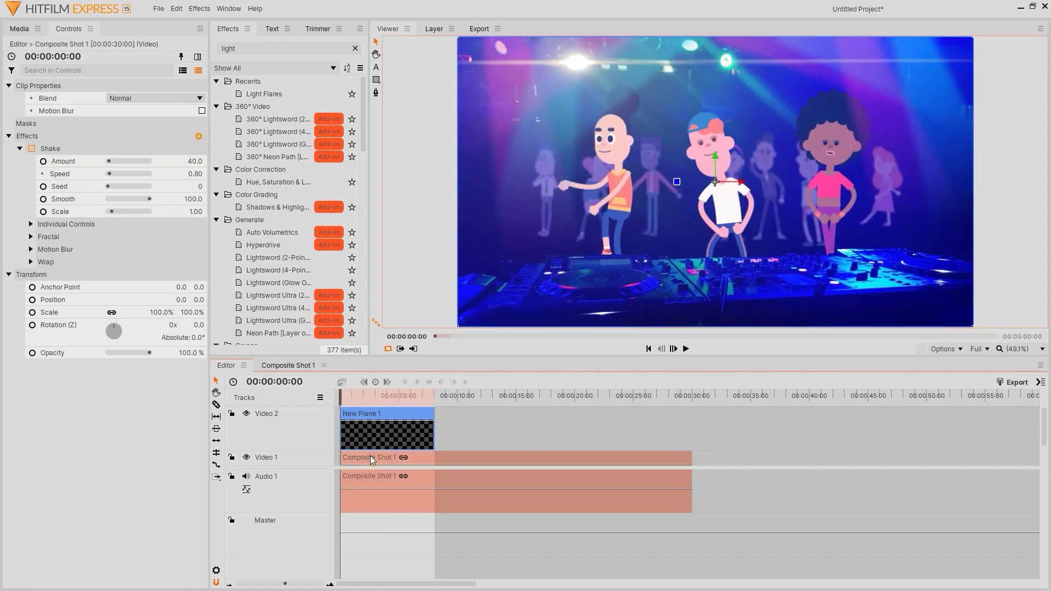
- Copy the composite shot's Shake effect and paste it onto New Plane 1
left_click(48, 150)
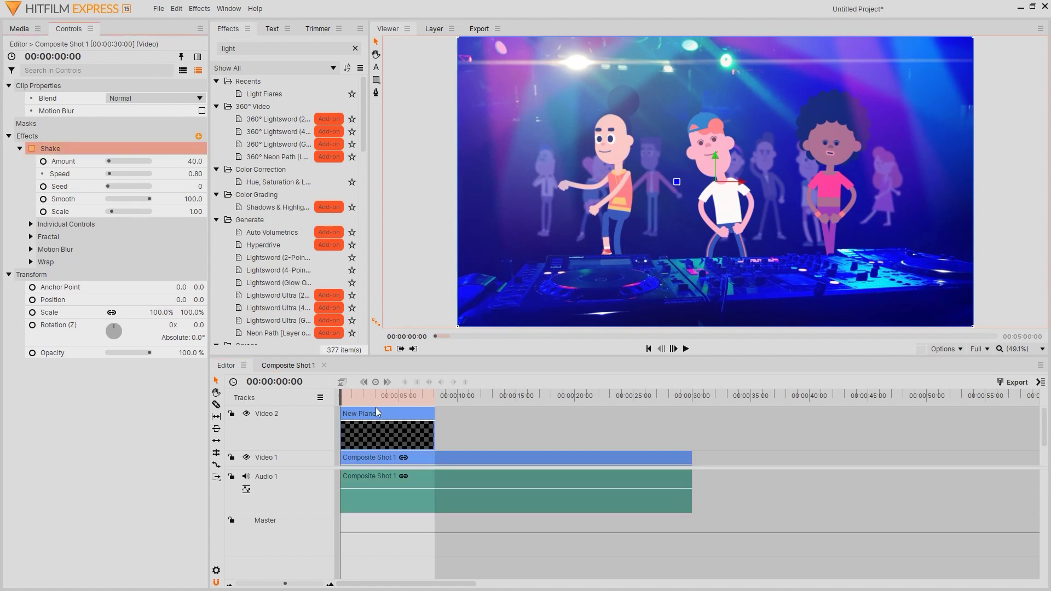
left_click(383, 415)
left_click(46, 137)
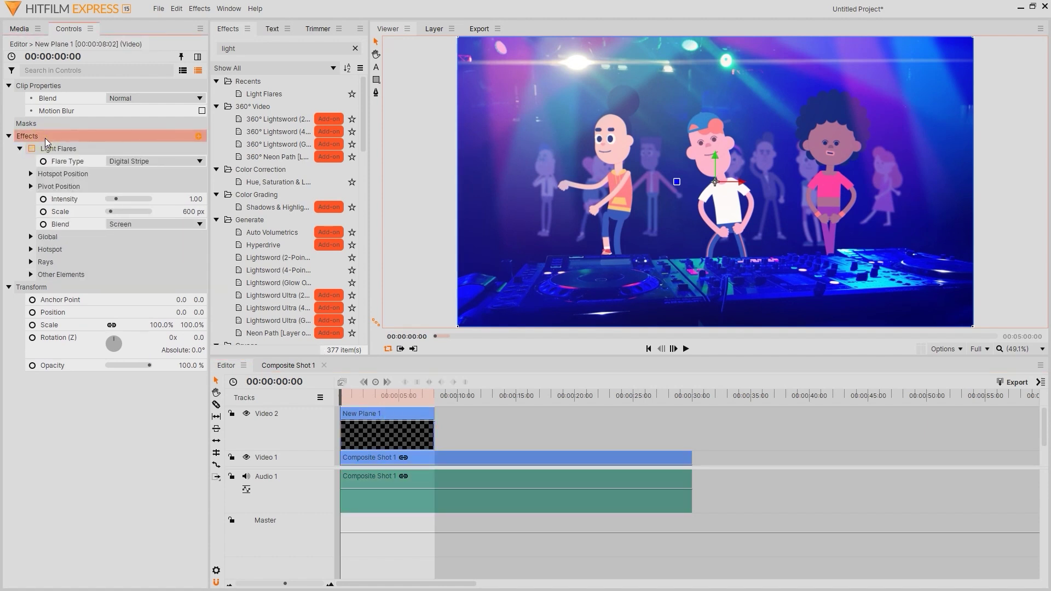
key("ctrl+v")
- Play back the composite to preview, then return to the first frame
key("space")
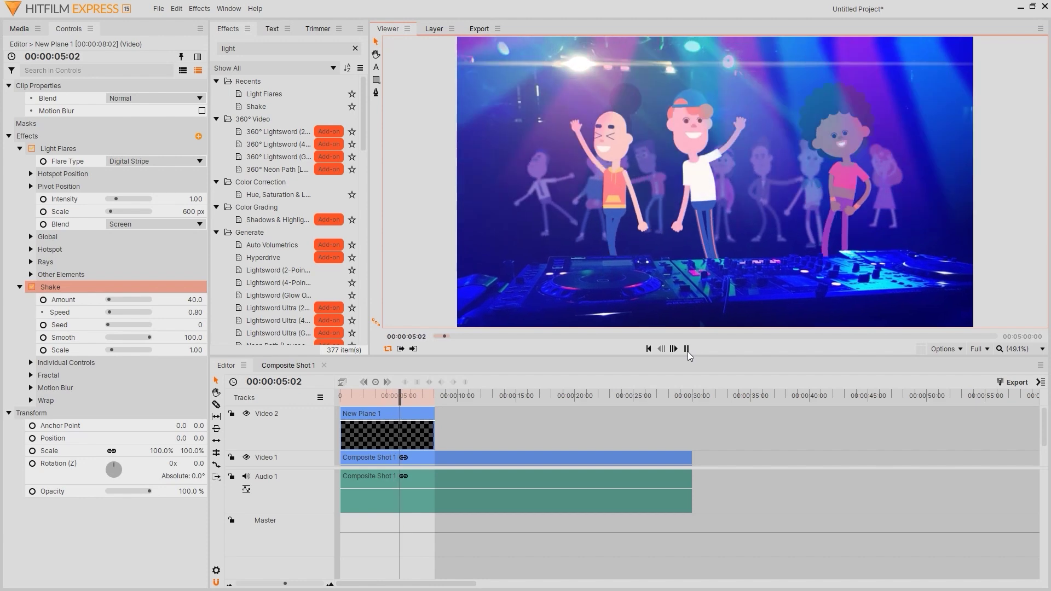
left_click(686, 349)
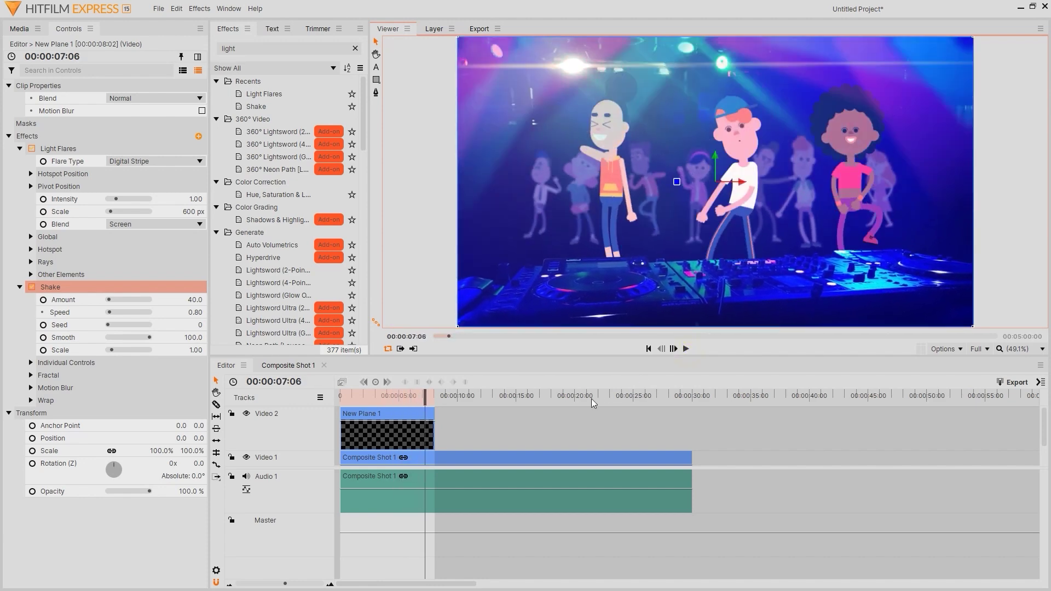
left_click_drag(404, 396, 336, 395)
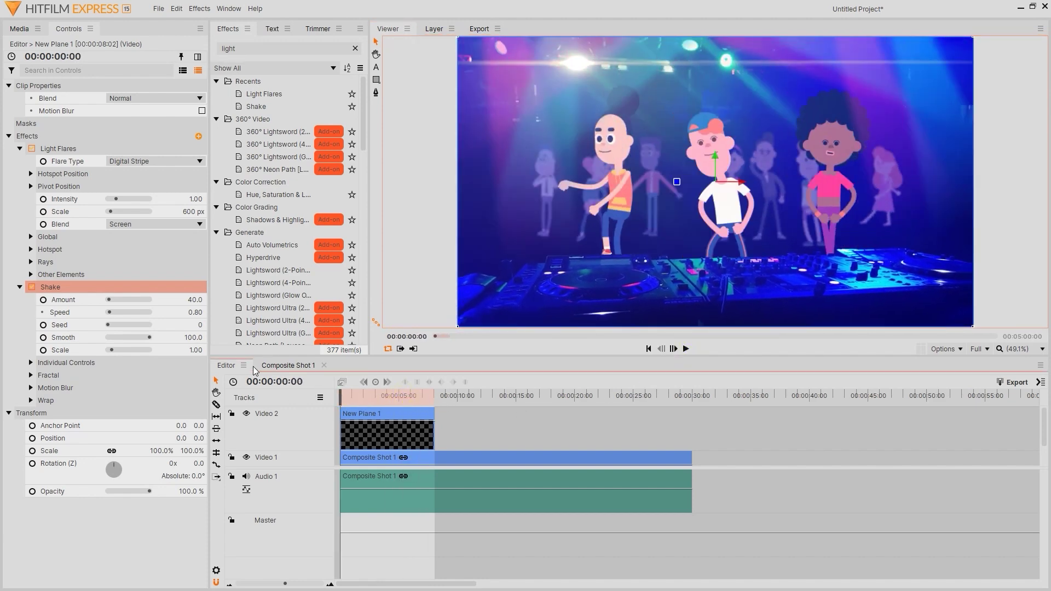
- Vary the flare Intensity across the shot, dipping to 0.70 and reaching 1.40 near 00:00:07:04
left_click_drag(346, 397, 359, 396)
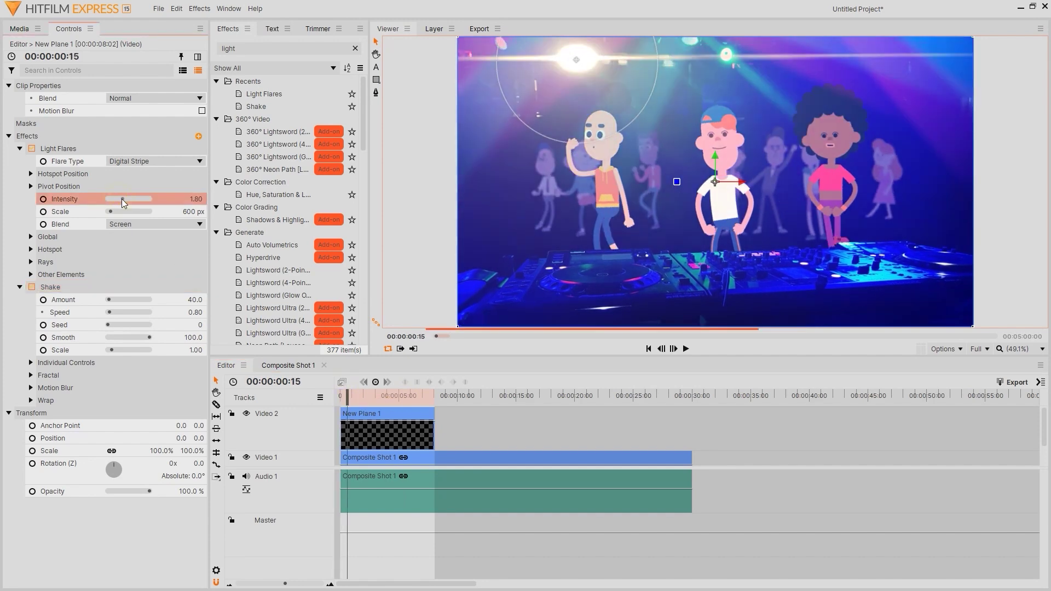
left_click_drag(122, 199, 108, 179)
left_click_drag(359, 396, 420, 396)
left_click_drag(110, 199, 119, 198)
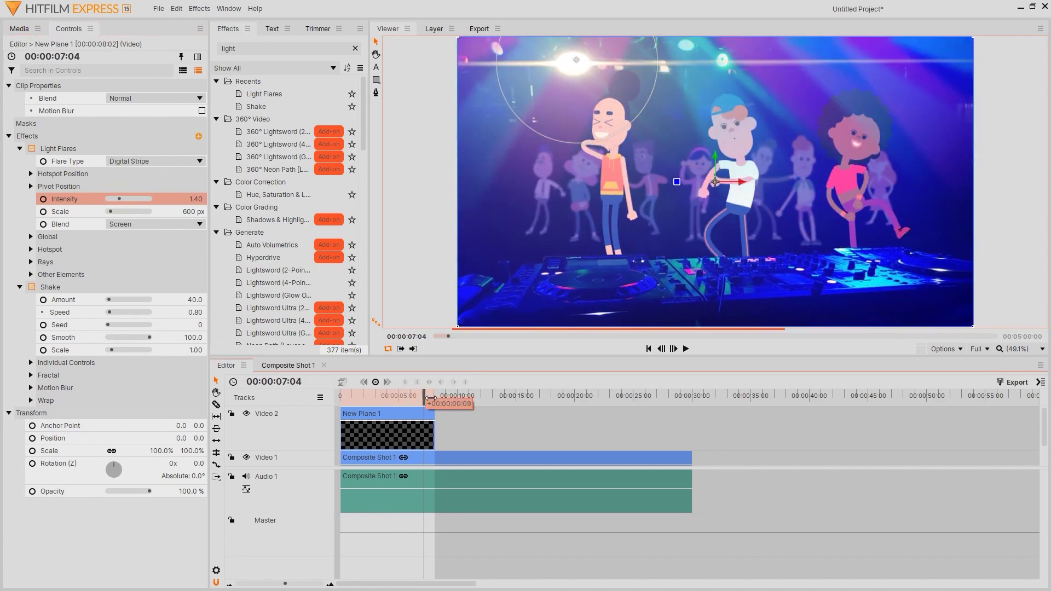